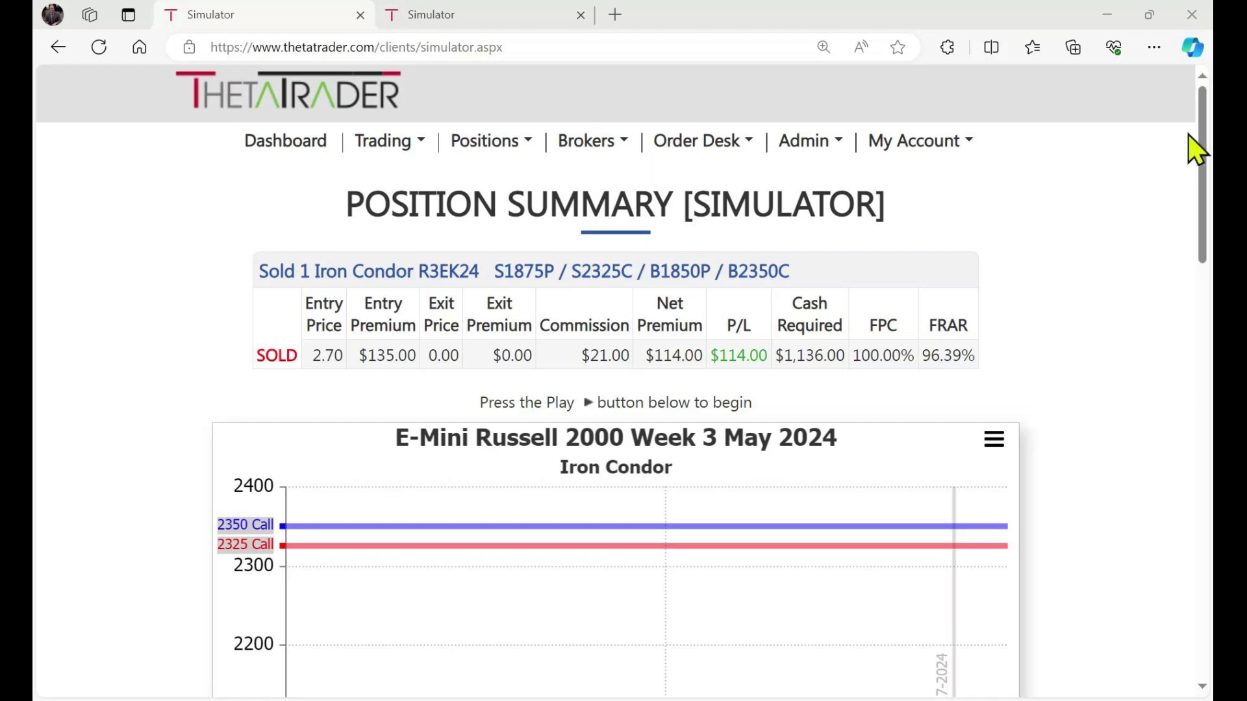
Scroll down to show the iron condor chart's put strikes, playback controls and Settlement History
drag(1205, 127, 1139, 530)
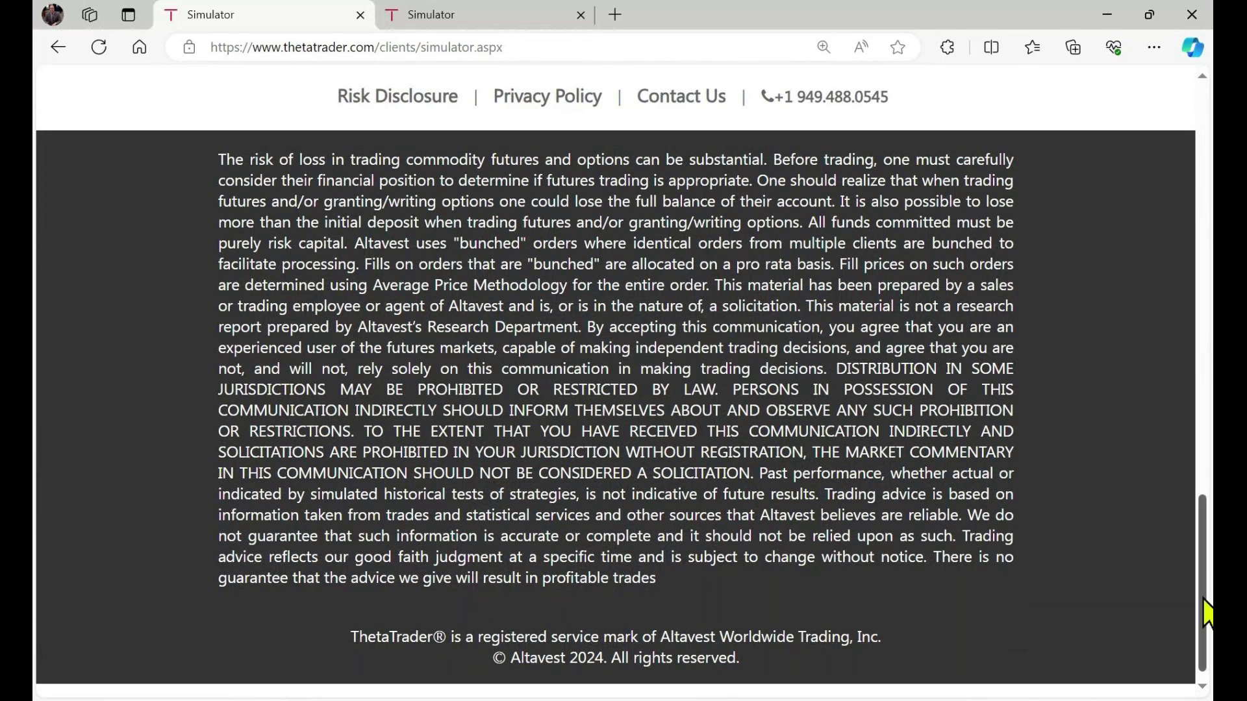
Return to the page top showing the sold iron condor summary with $114.00 P/L
drag(1206, 614, 1151, 200)
click(379, 142)
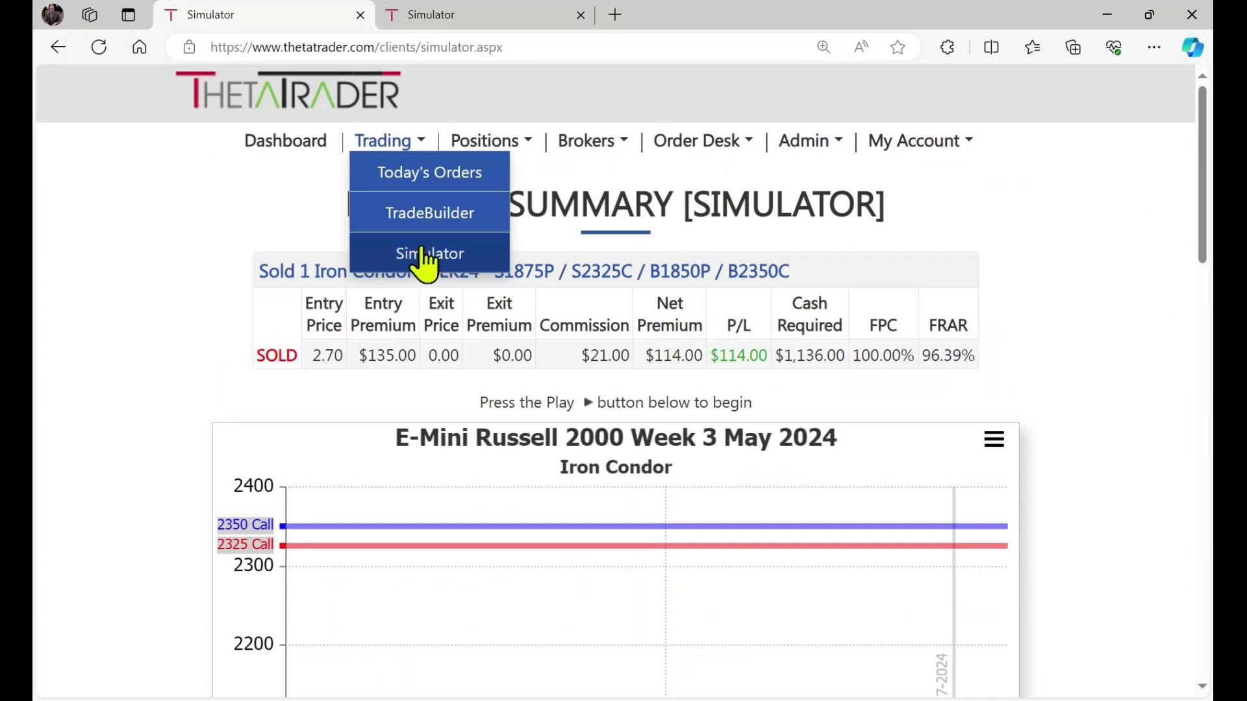
click(1106, 379)
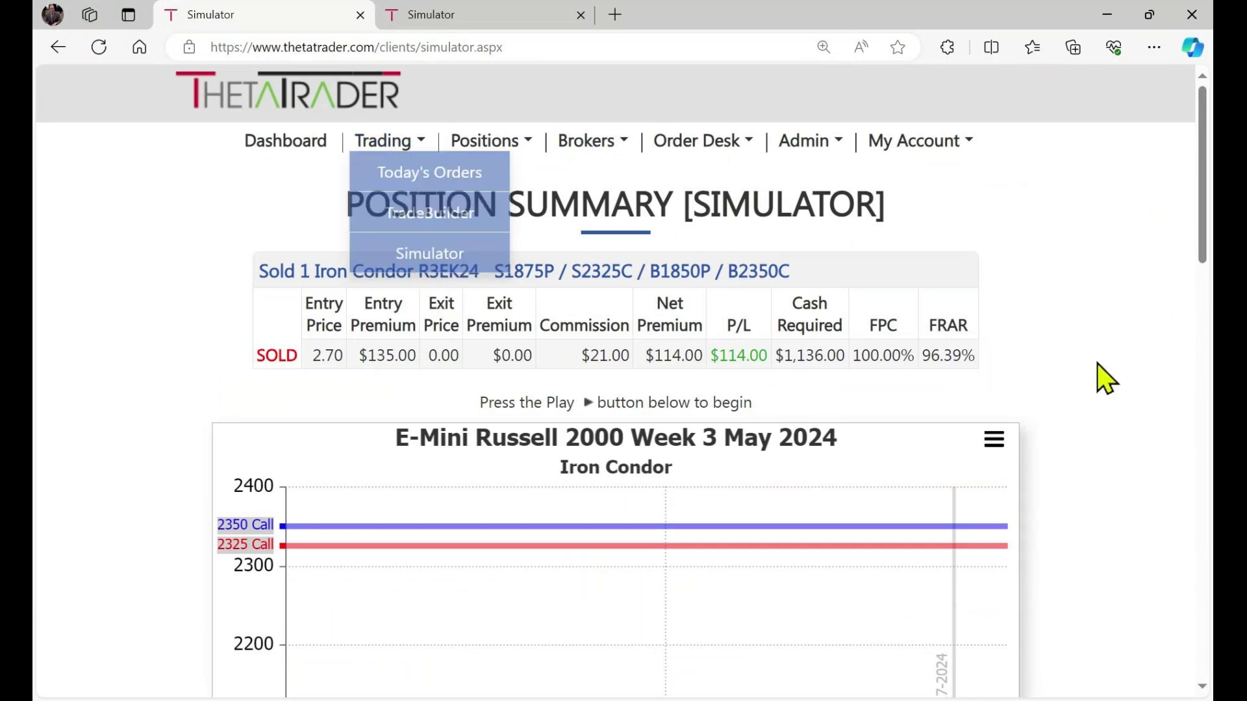
Zoom the page out so the chart, controls and the 04-10-2024 Settlement History row fit together
scroll(1106, 378, down, 3)
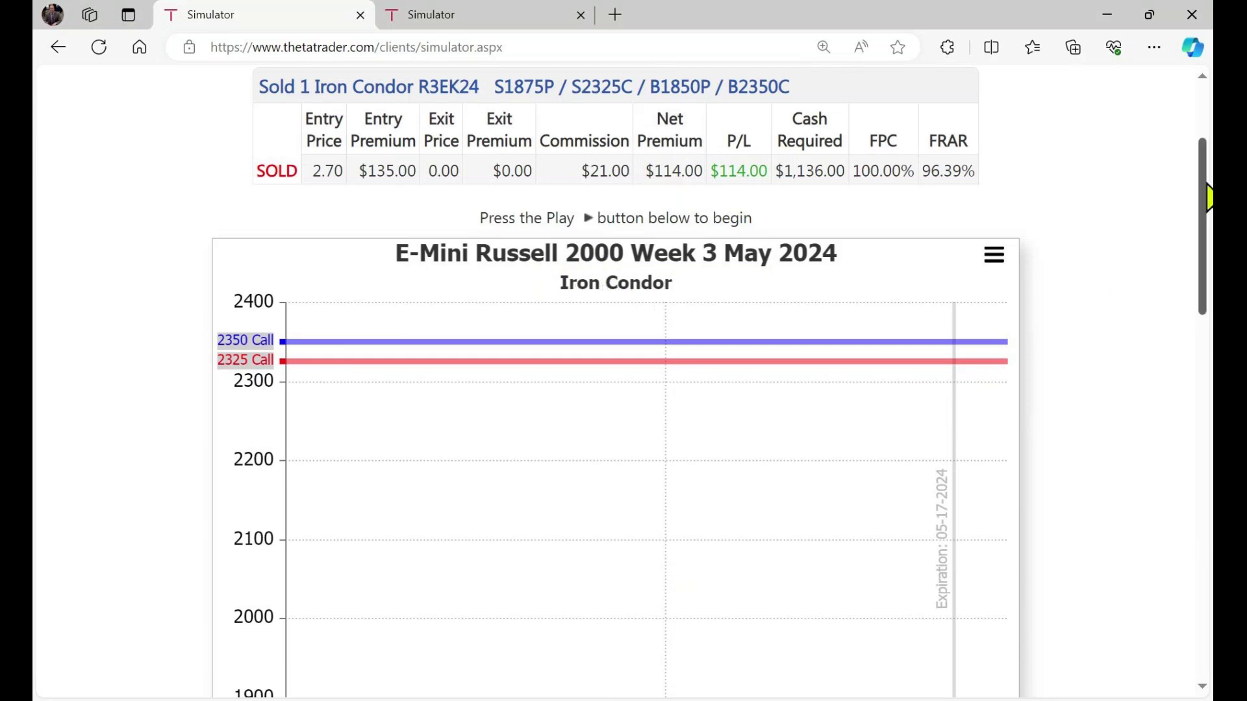
drag(1208, 198, 1205, 243)
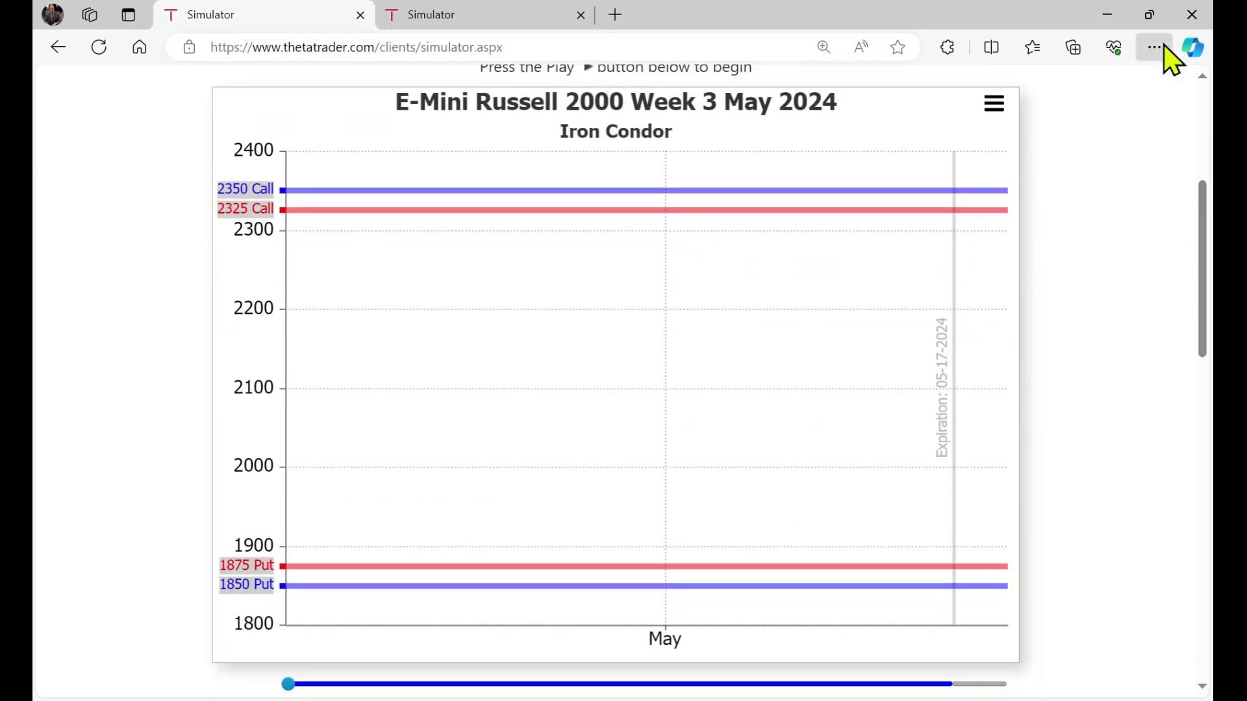
key(ctrl+0)
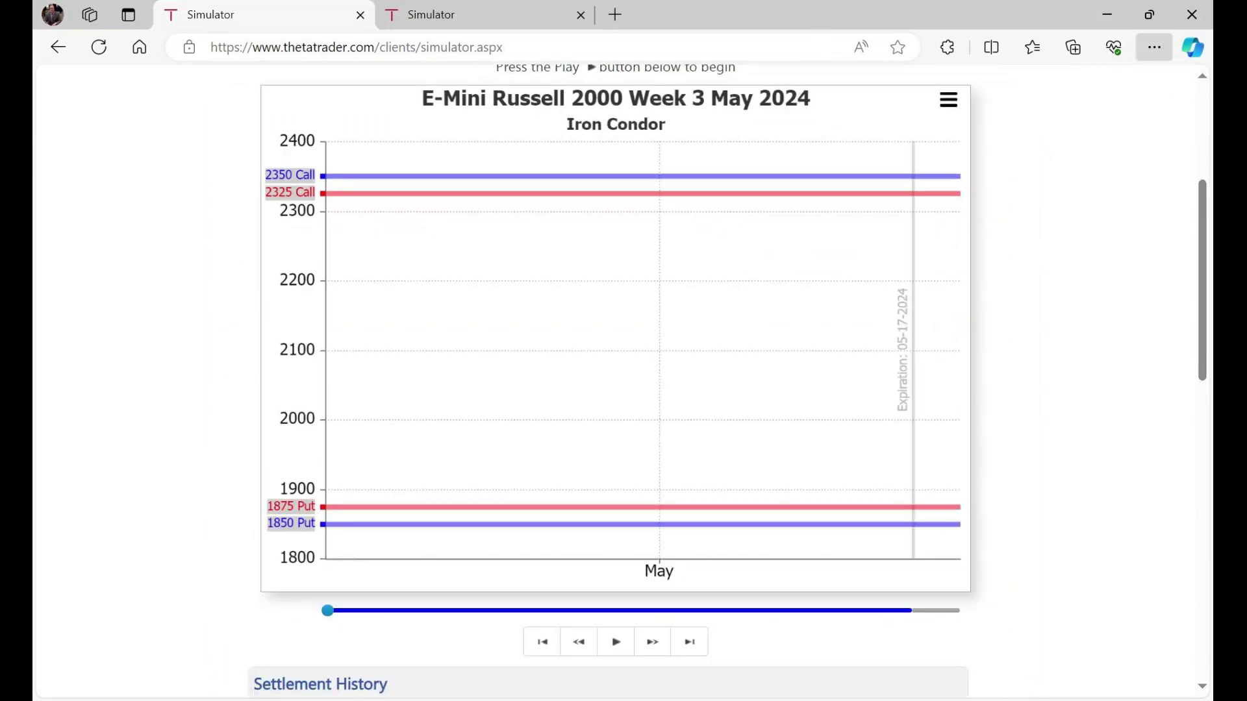
key(ctrl+minus)
key(ctrl+minus)
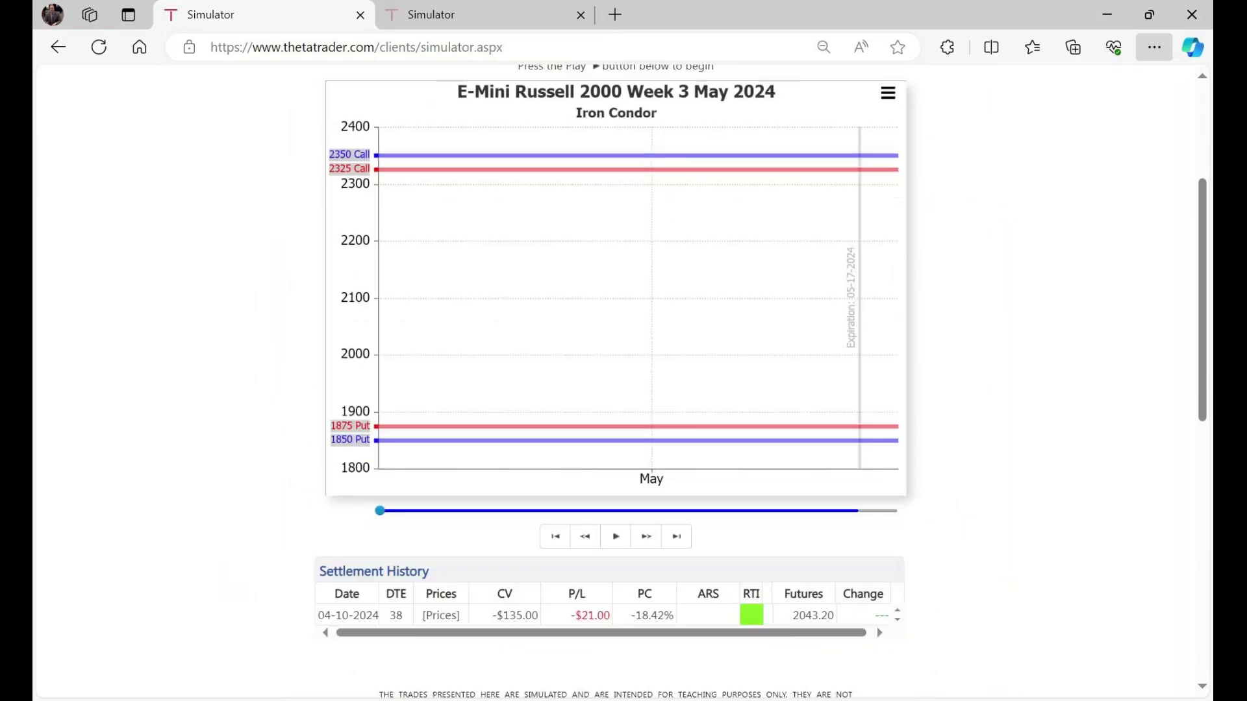
drag(1204, 229, 1205, 232)
scroll(1206, 245, up, 1)
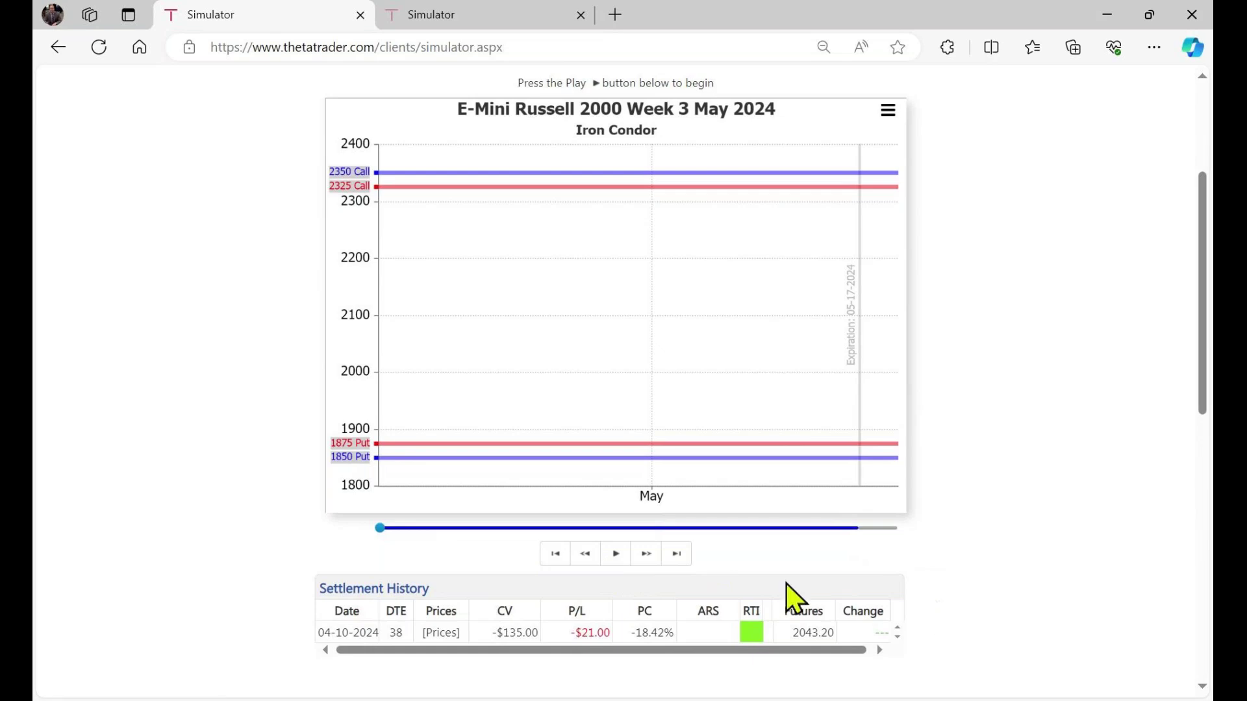
Step the iron condor replay forward to 05-06-2024, 12 DTE, $101.50 P/L at futures 2071.10
click(647, 555)
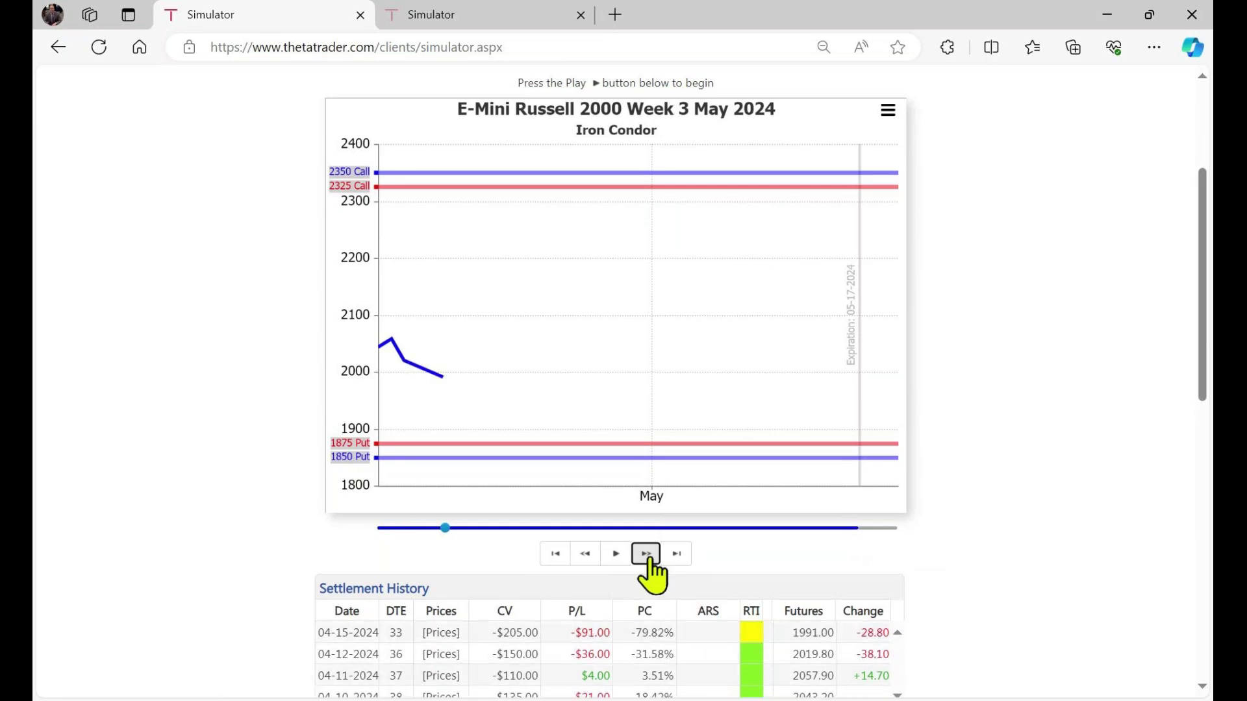
click(647, 556)
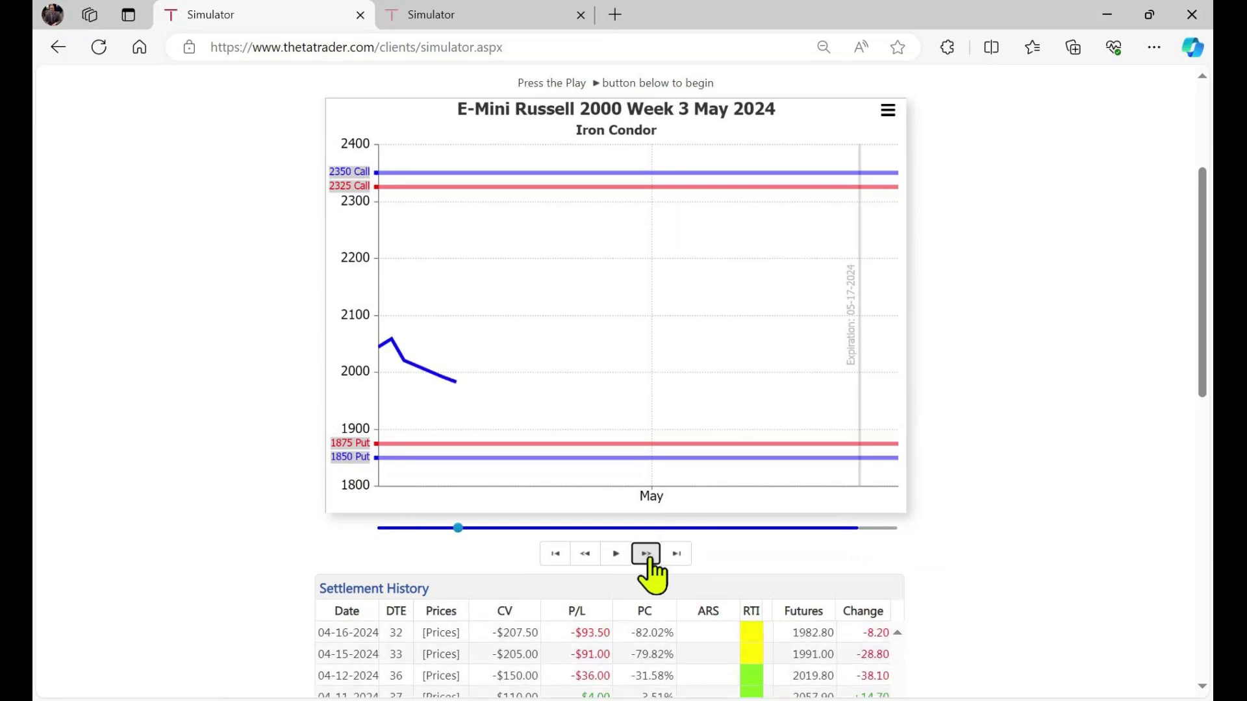
scroll(909, 578, down, 2)
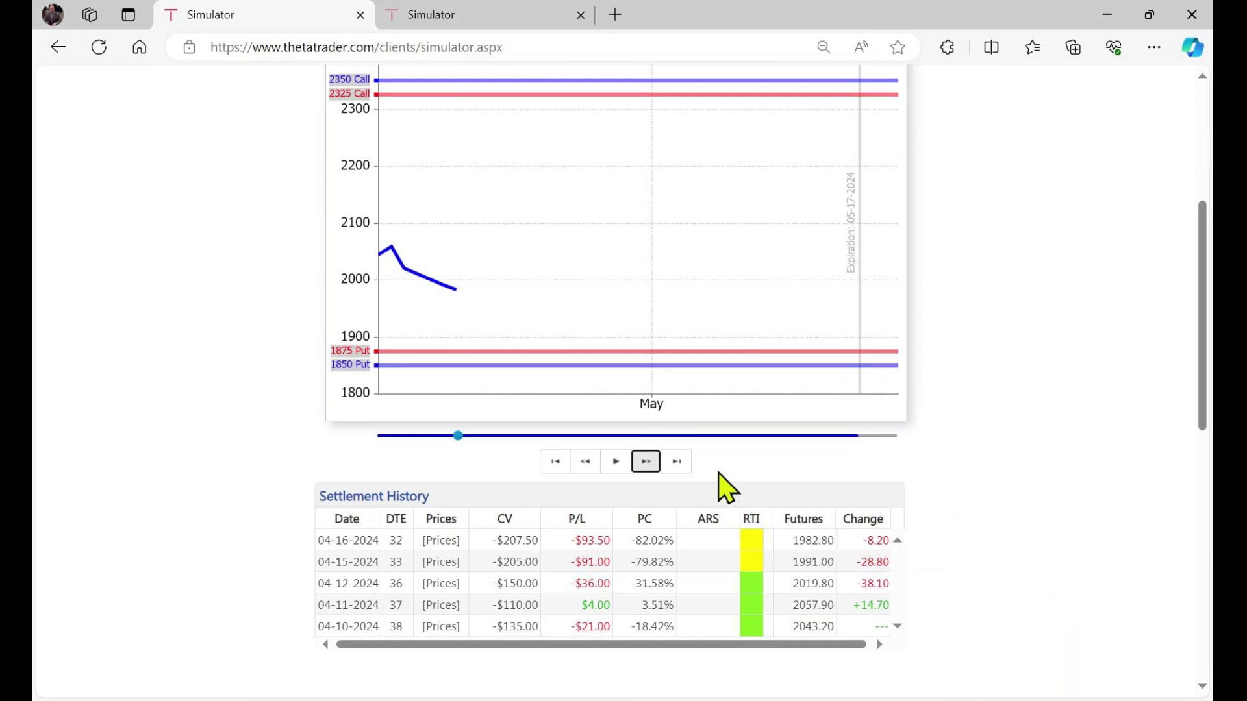
click(646, 462)
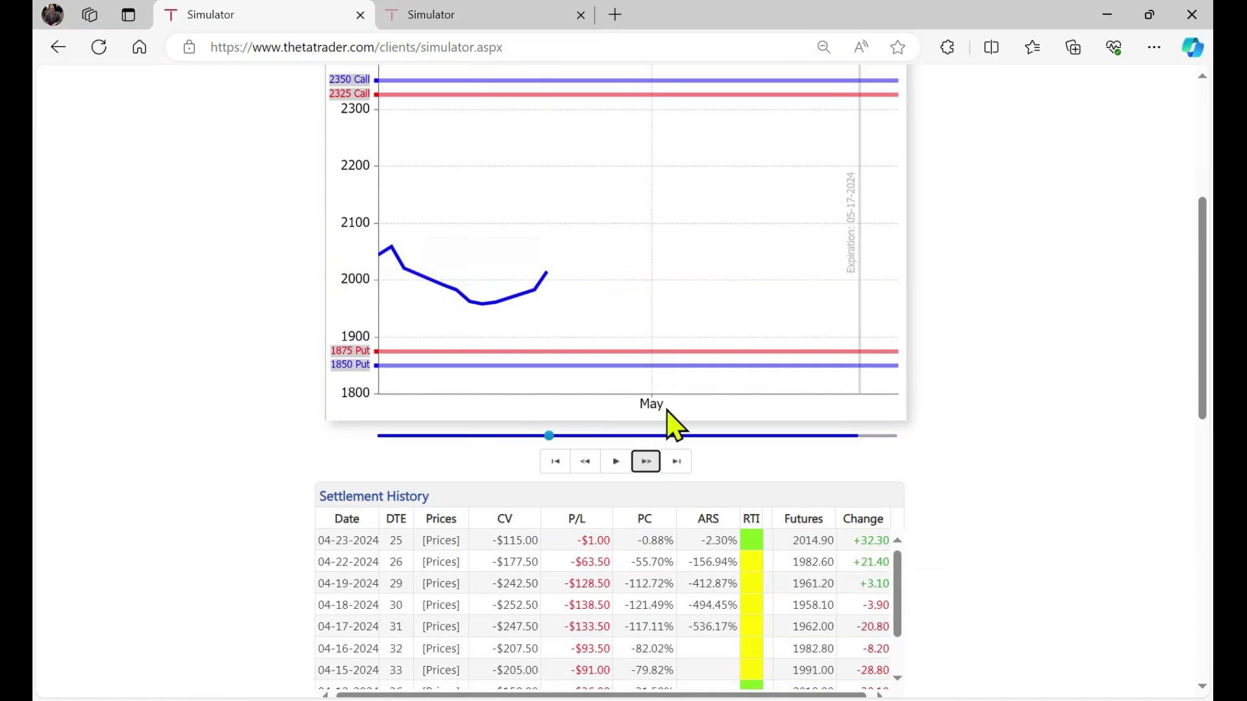
click(646, 462)
click(646, 461)
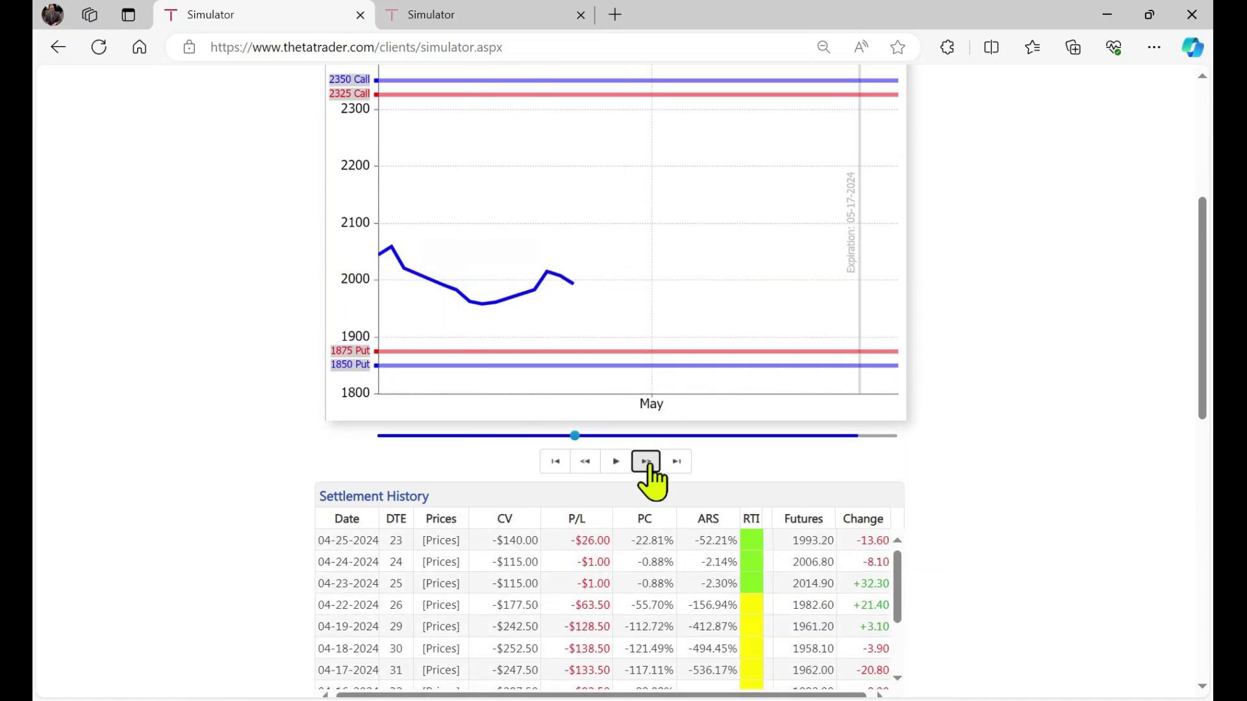
click(646, 462)
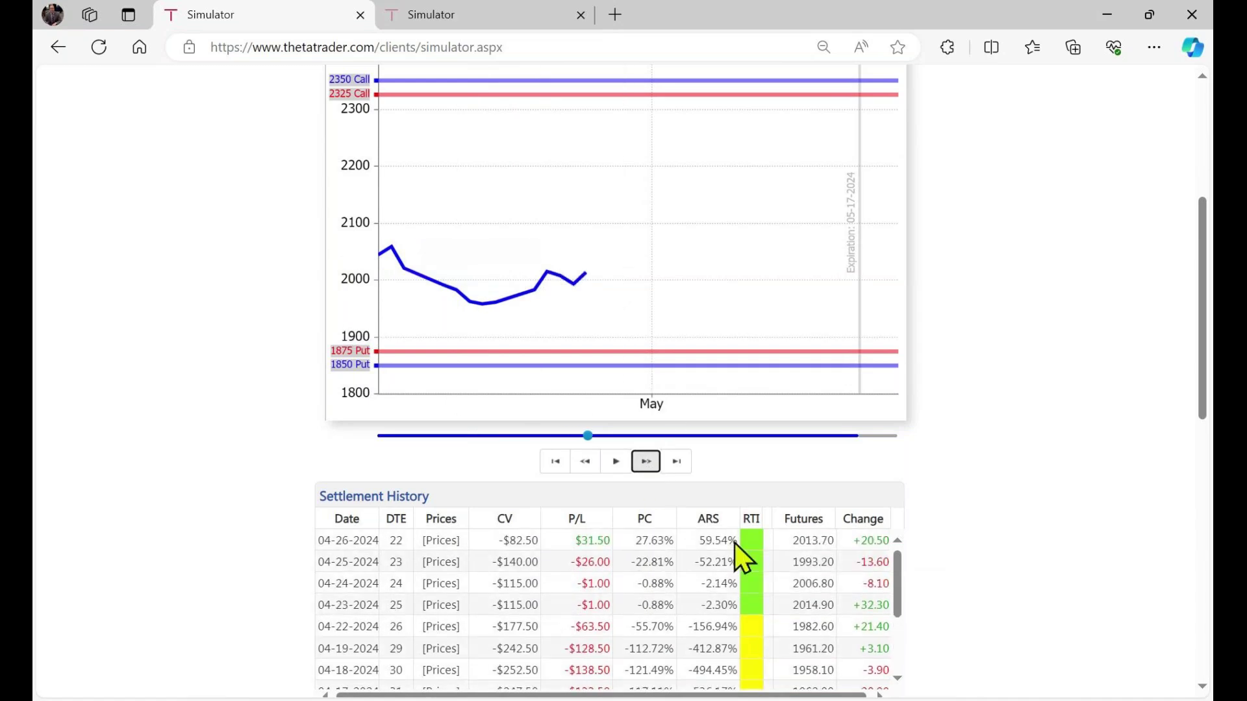
click(646, 462)
click(646, 461)
click(646, 462)
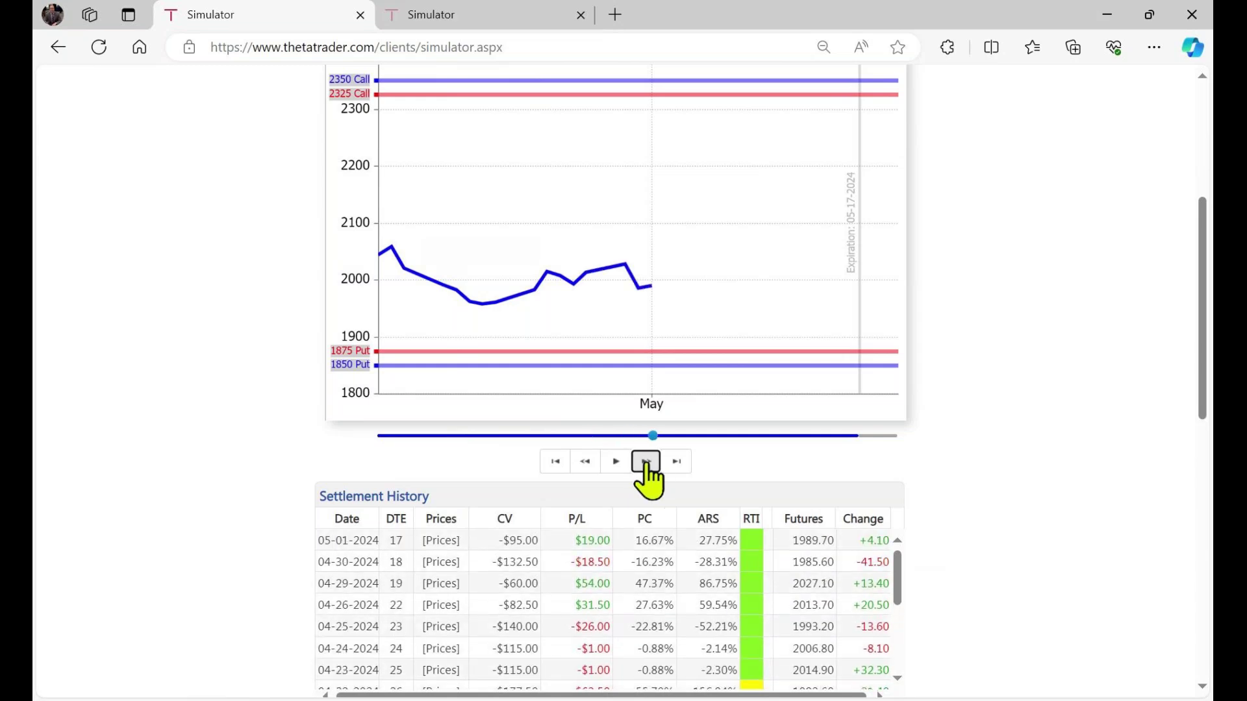
click(647, 461)
click(646, 461)
click(646, 461)
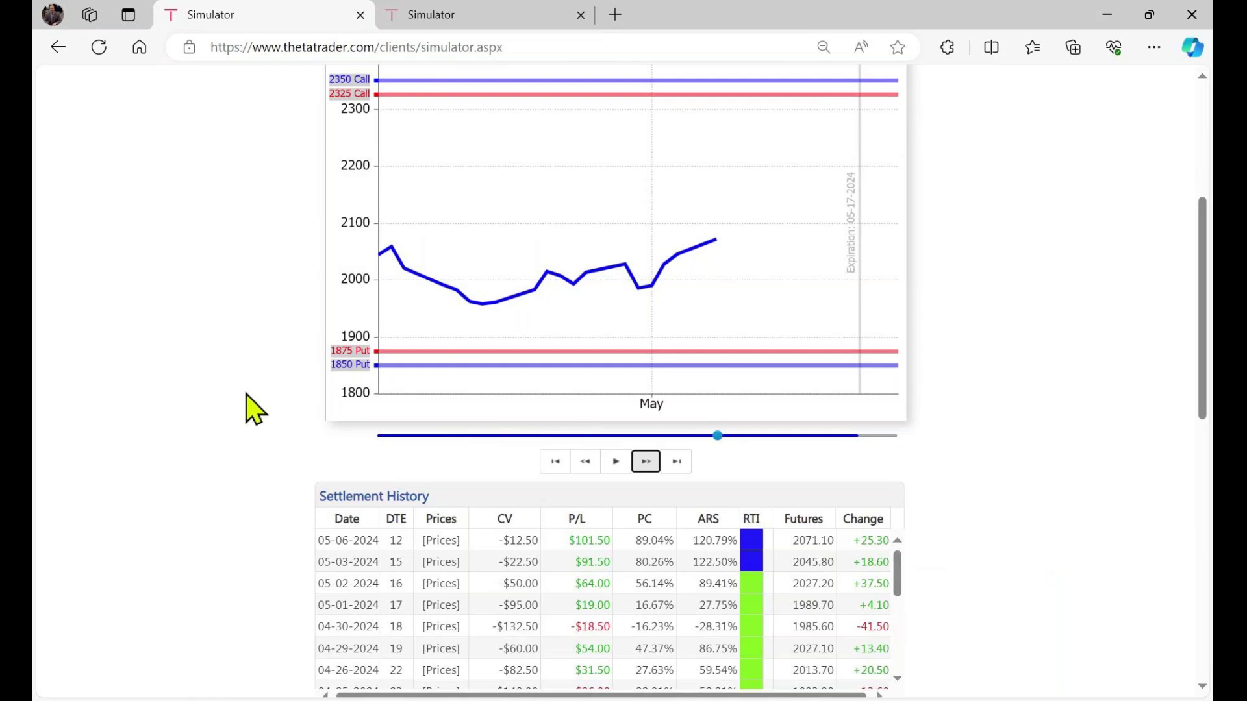
Switch to the second tab with the sold Dragonfly summary showing $353.50 P/L
click(481, 18)
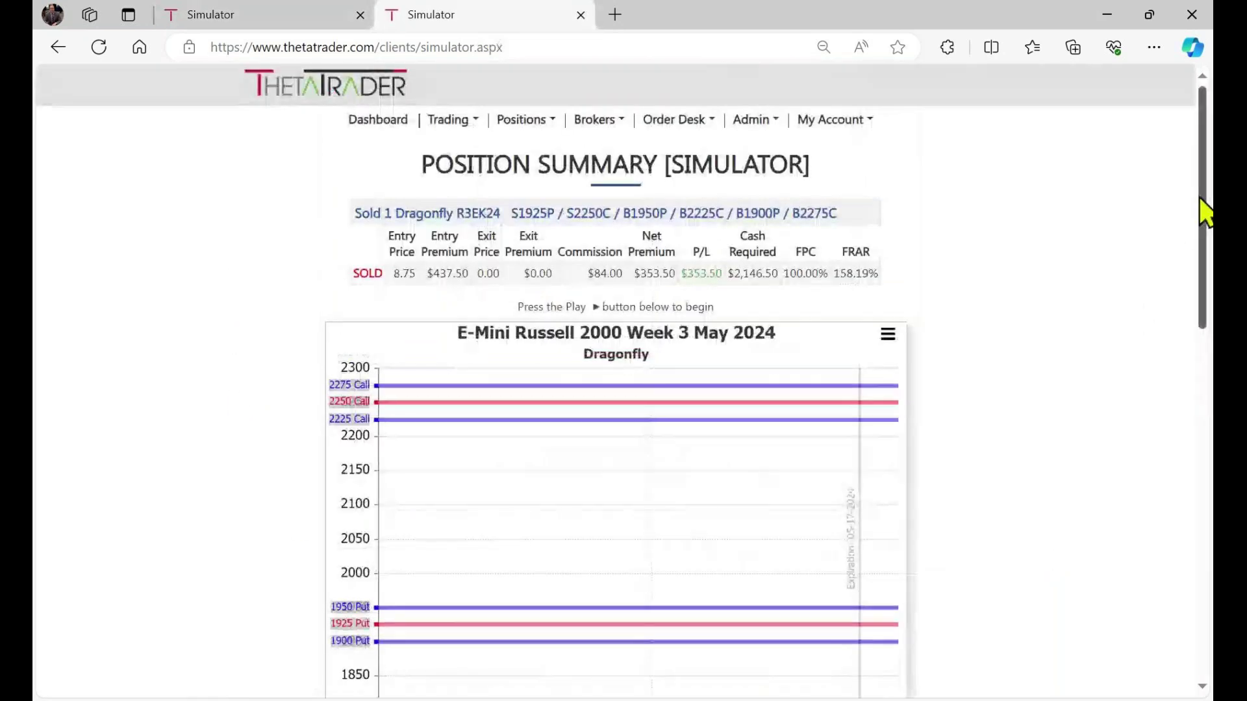
Step the Dragonfly replay forward day by day through 04-18-2024
drag(1202, 214, 1197, 301)
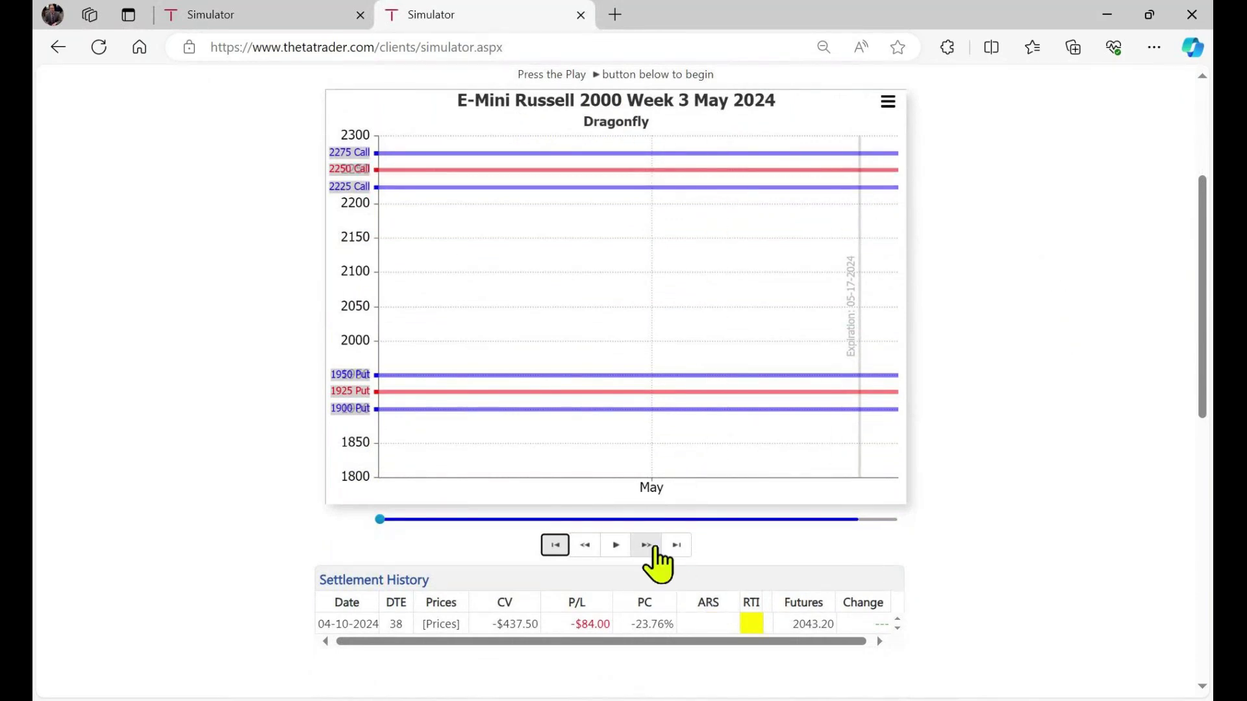
click(646, 548)
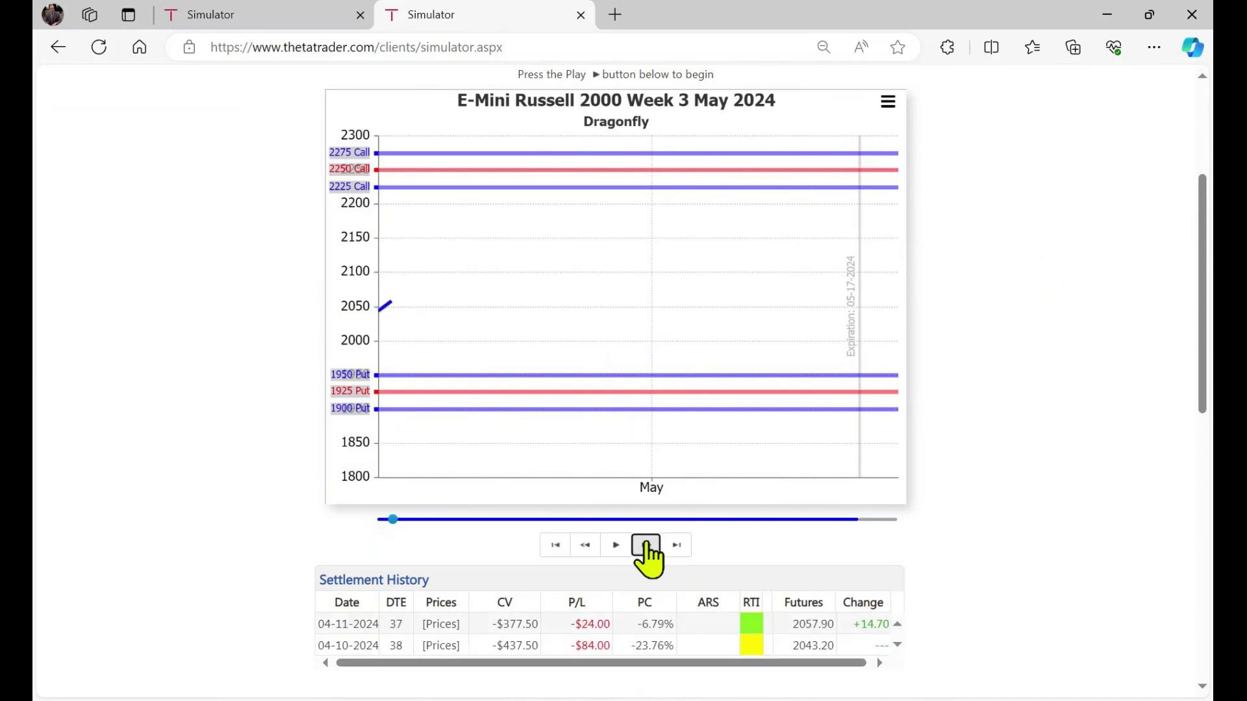
click(647, 549)
click(647, 548)
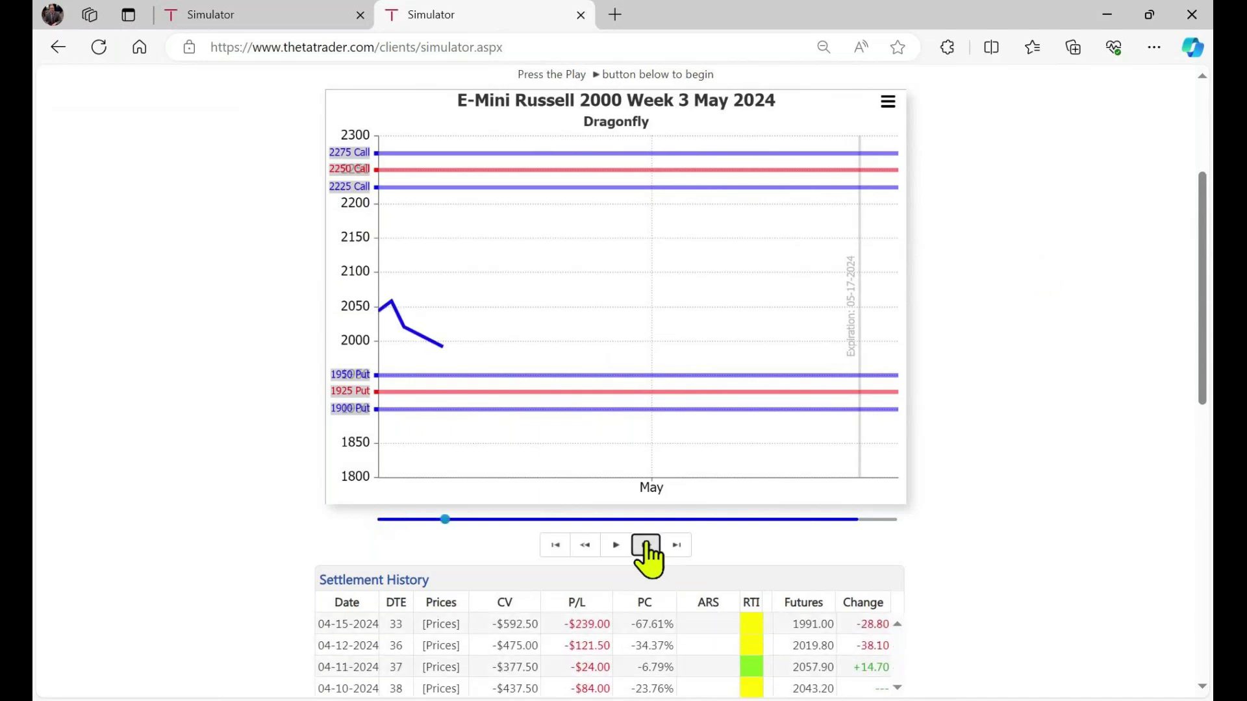
click(647, 548)
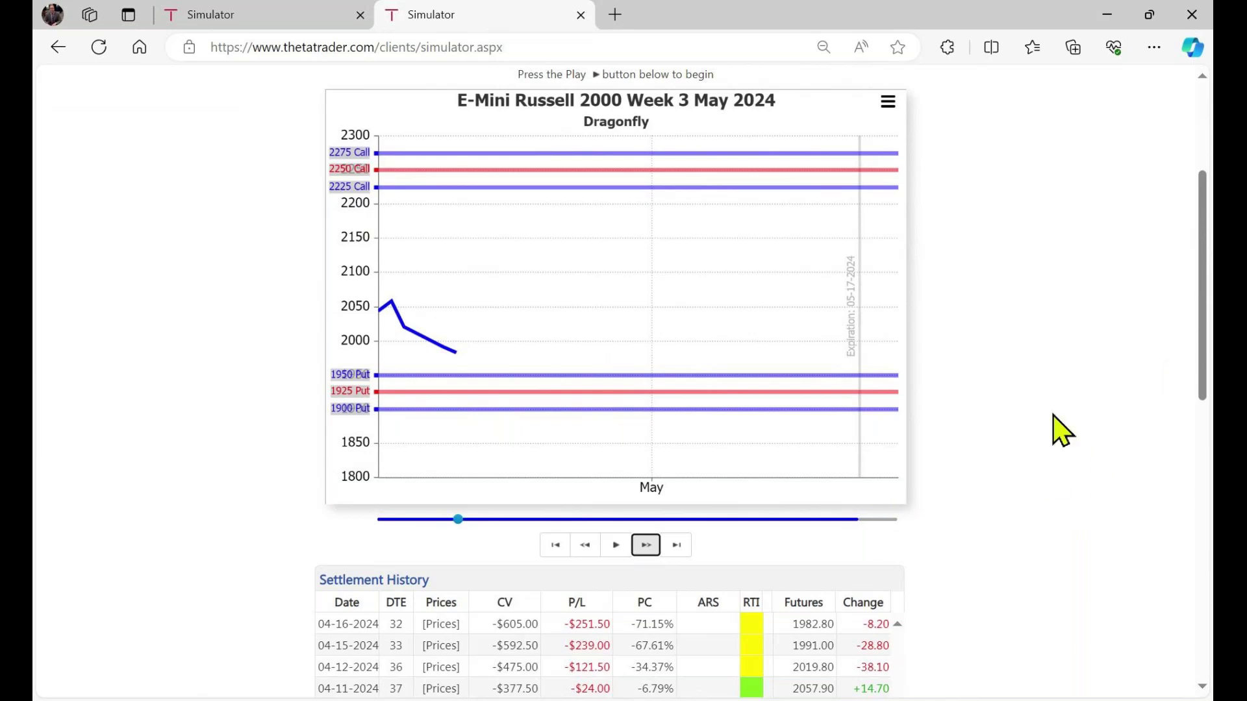
click(647, 548)
click(647, 549)
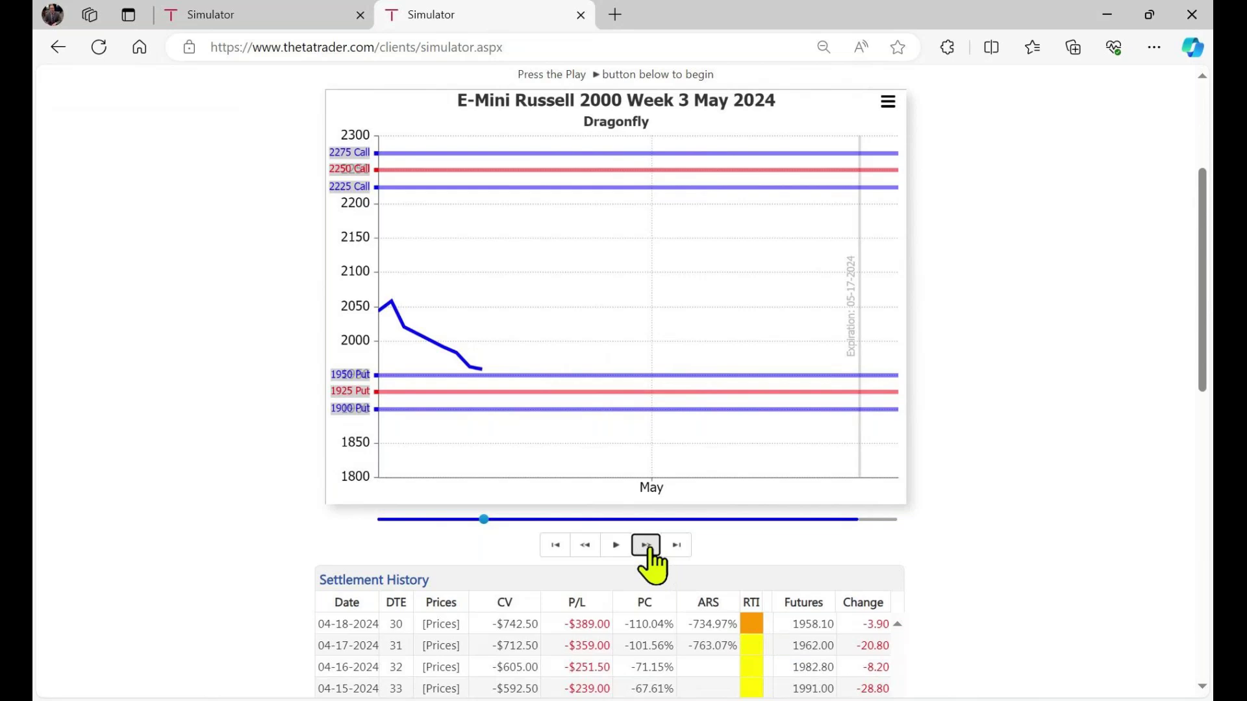
Continue the Dragonfly replay to 05-06-2024, 12 DTE, reaching $311.00 P/L at futures 2071.10
click(646, 550)
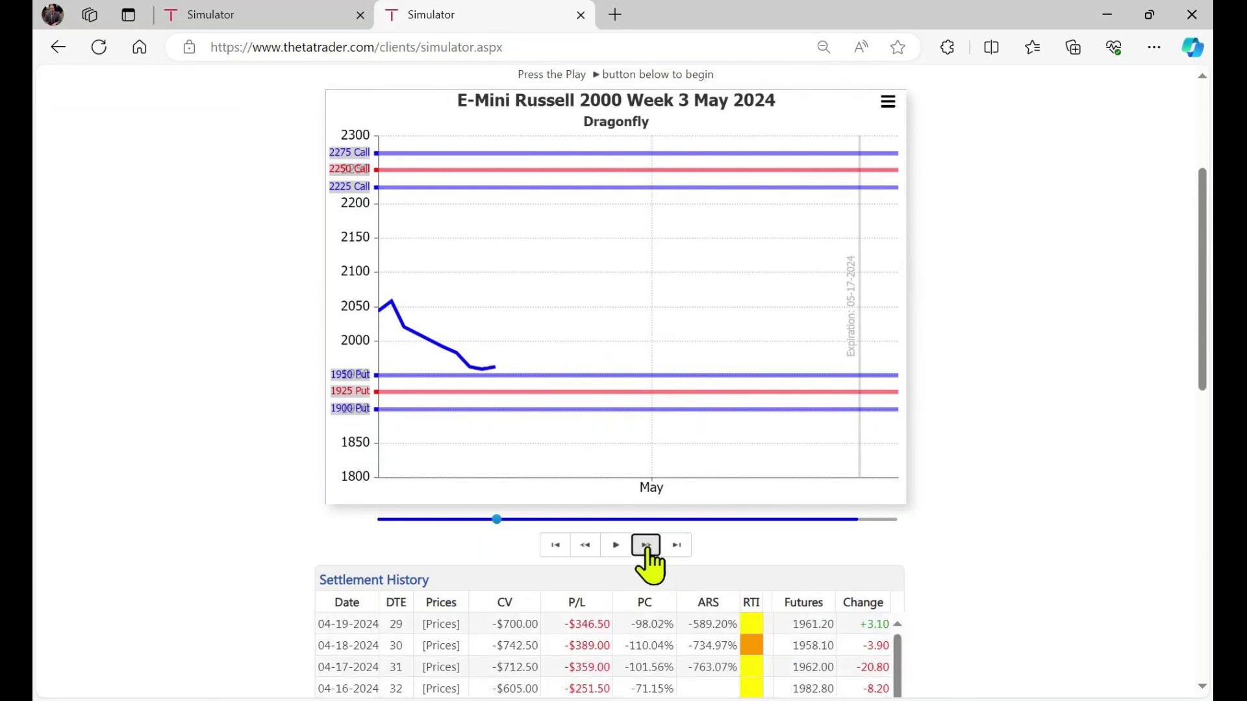
click(647, 549)
click(647, 549)
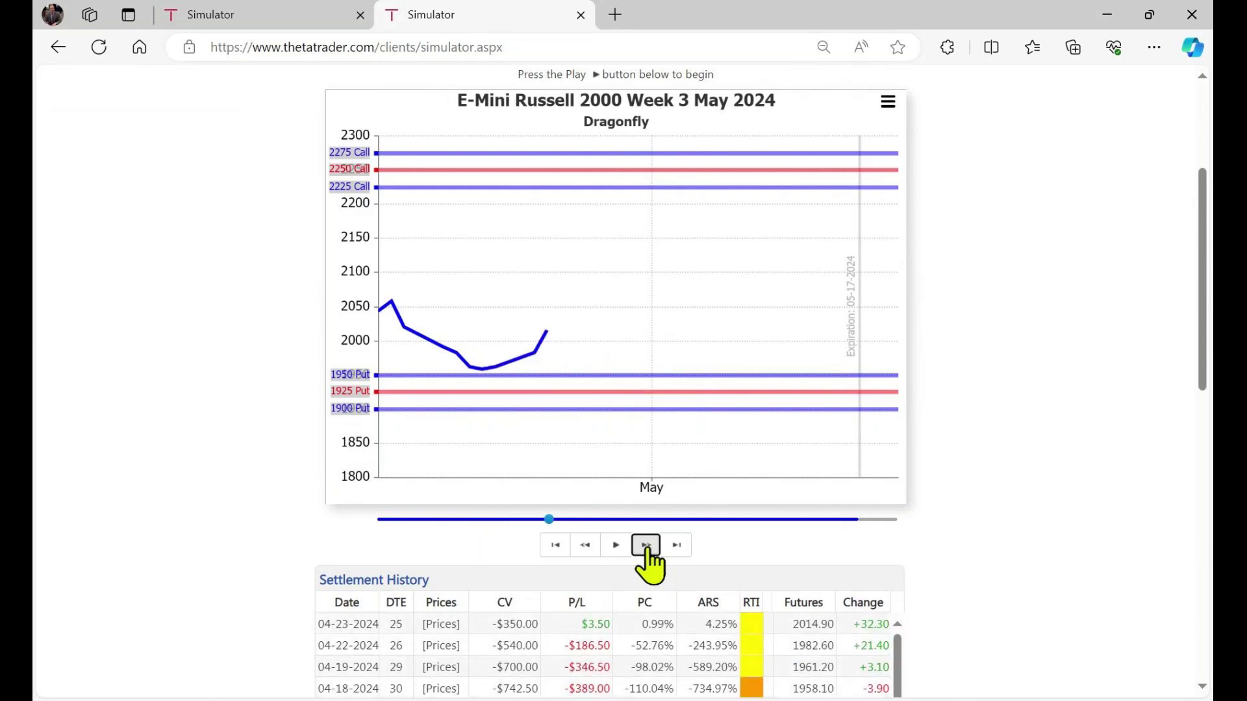
click(647, 549)
click(647, 549)
click(647, 549)
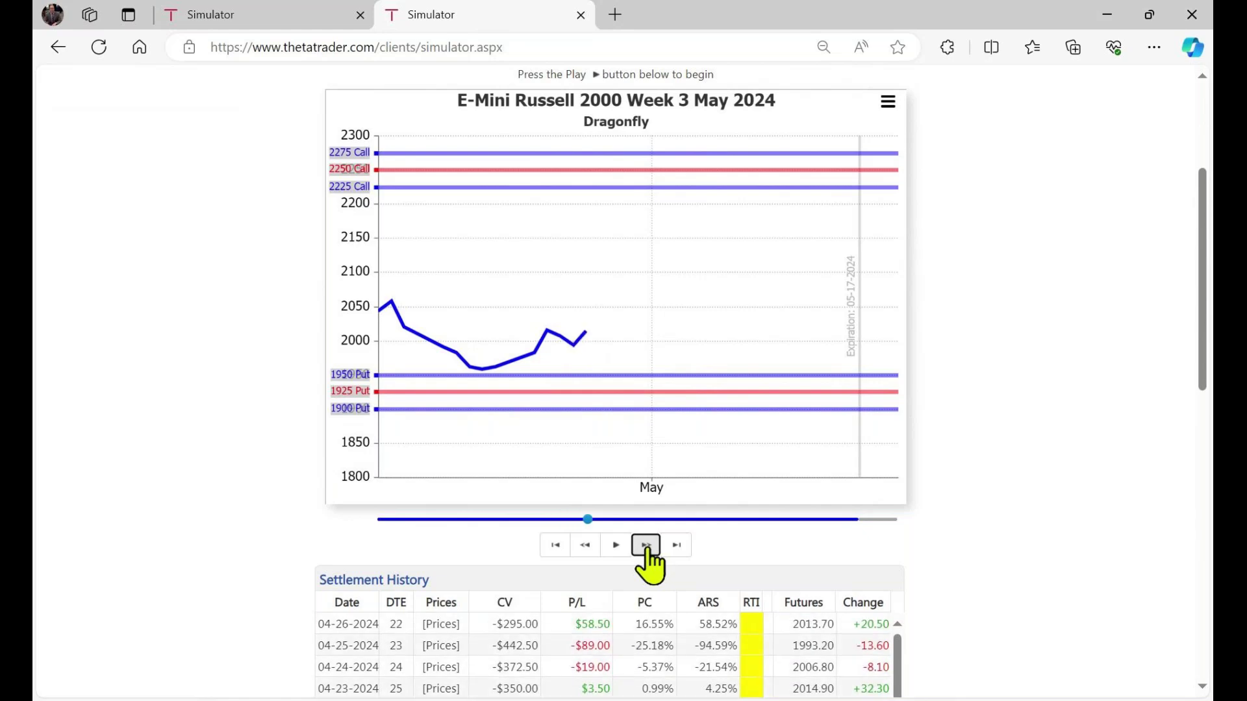
click(647, 549)
click(647, 549)
click(646, 549)
click(647, 550)
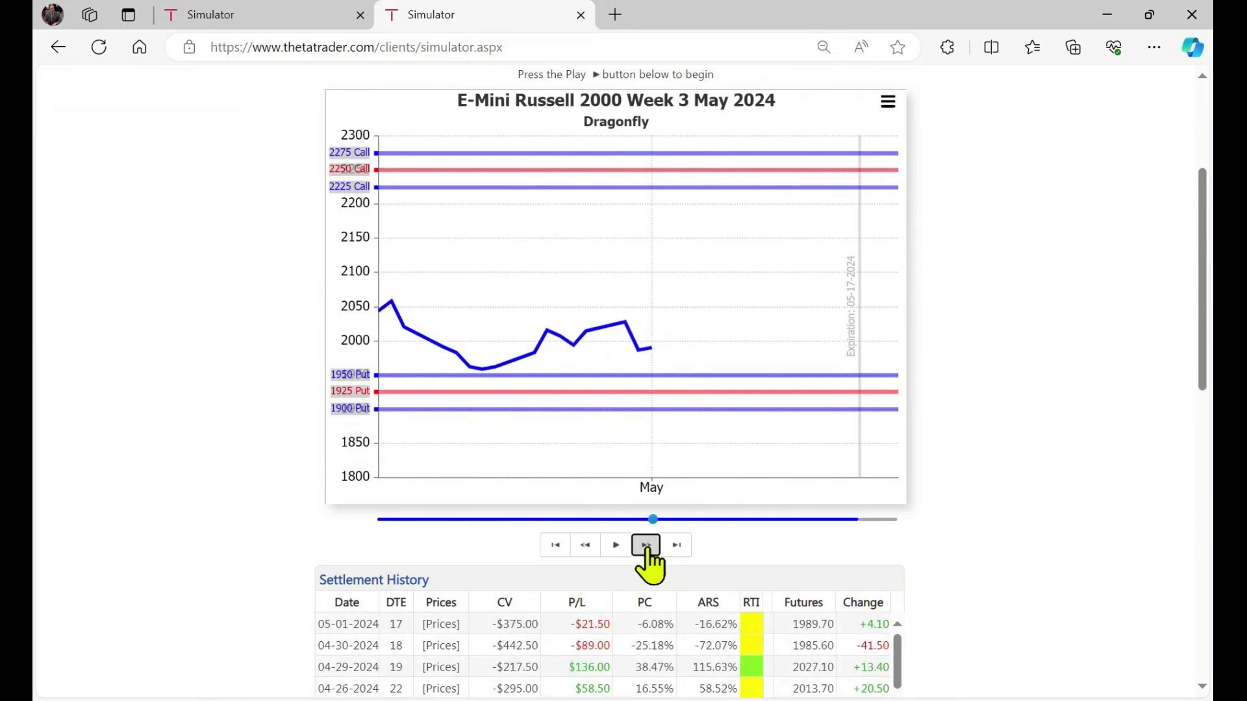
click(646, 550)
click(647, 550)
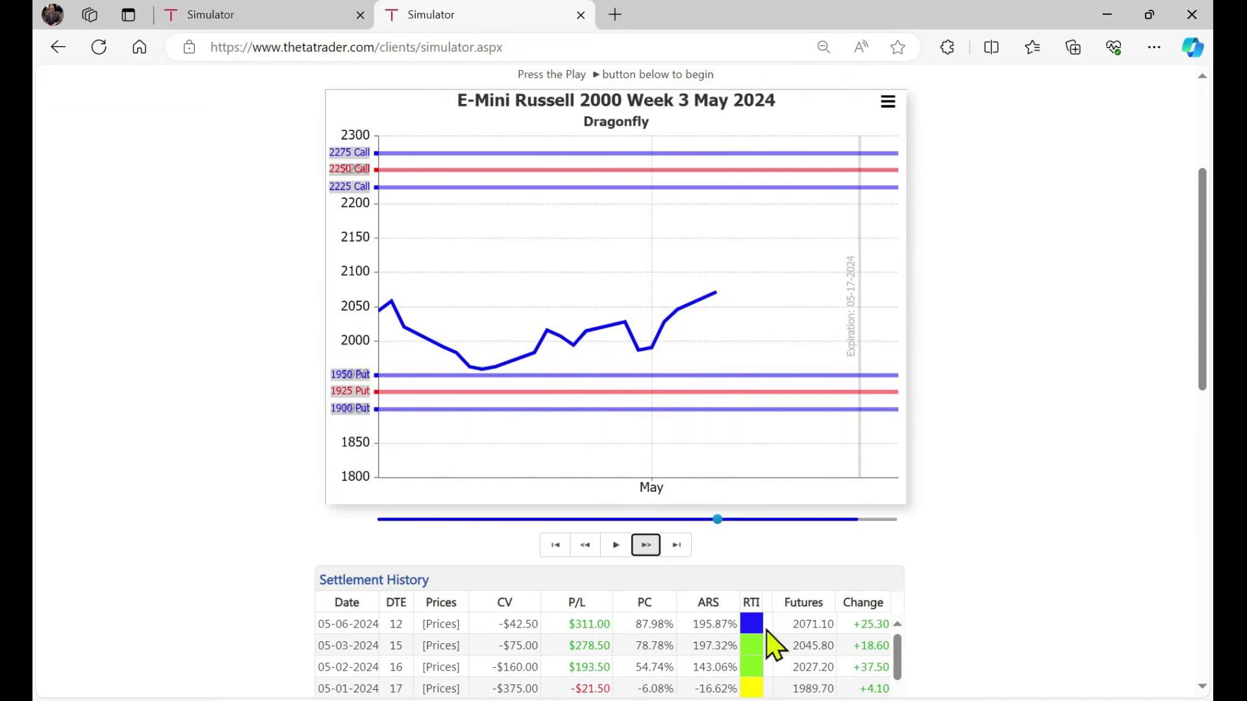
click(274, 19)
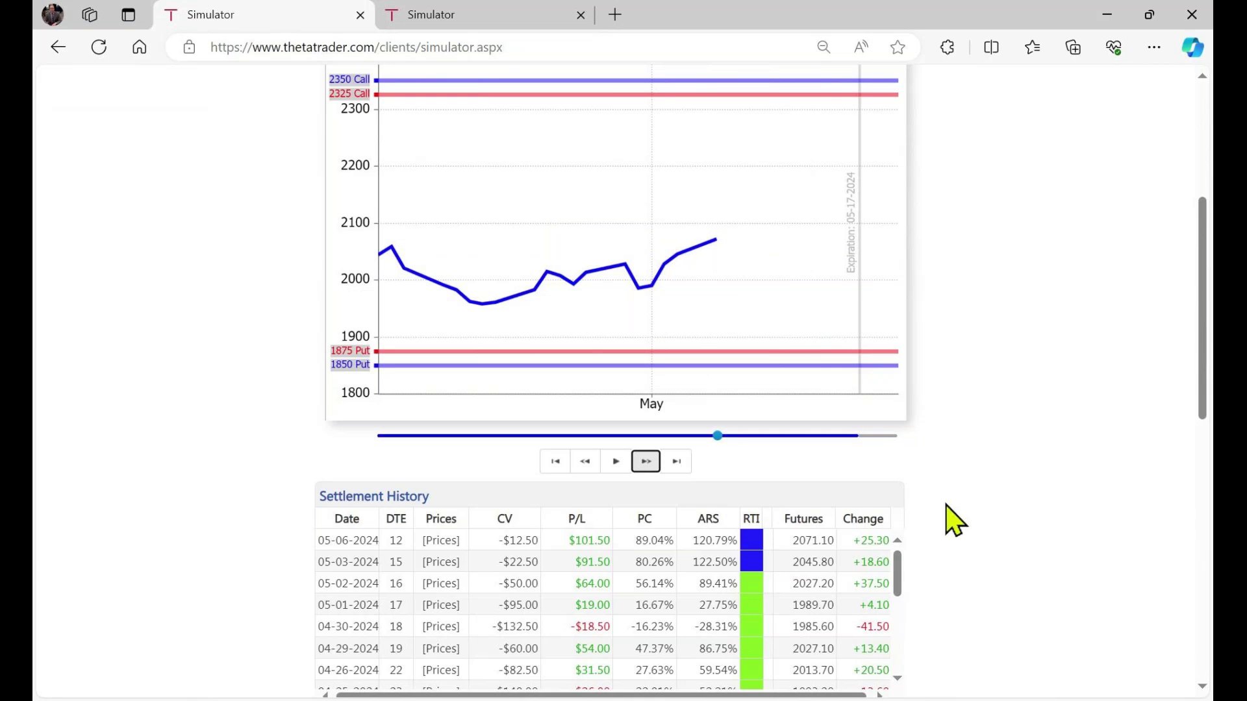
Reset the Dragonfly replay to 04-10-2024, then jump it to 05-17-2024 expiration
click(495, 21)
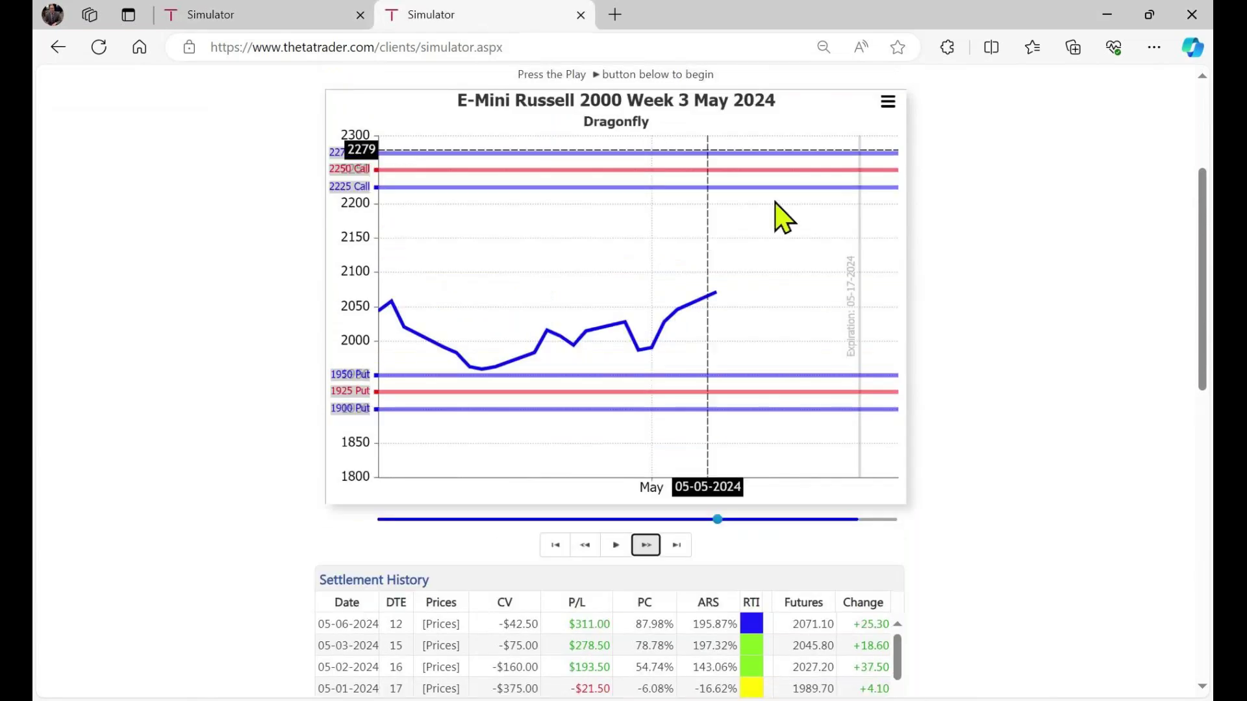
scroll(993, 539, down, 3)
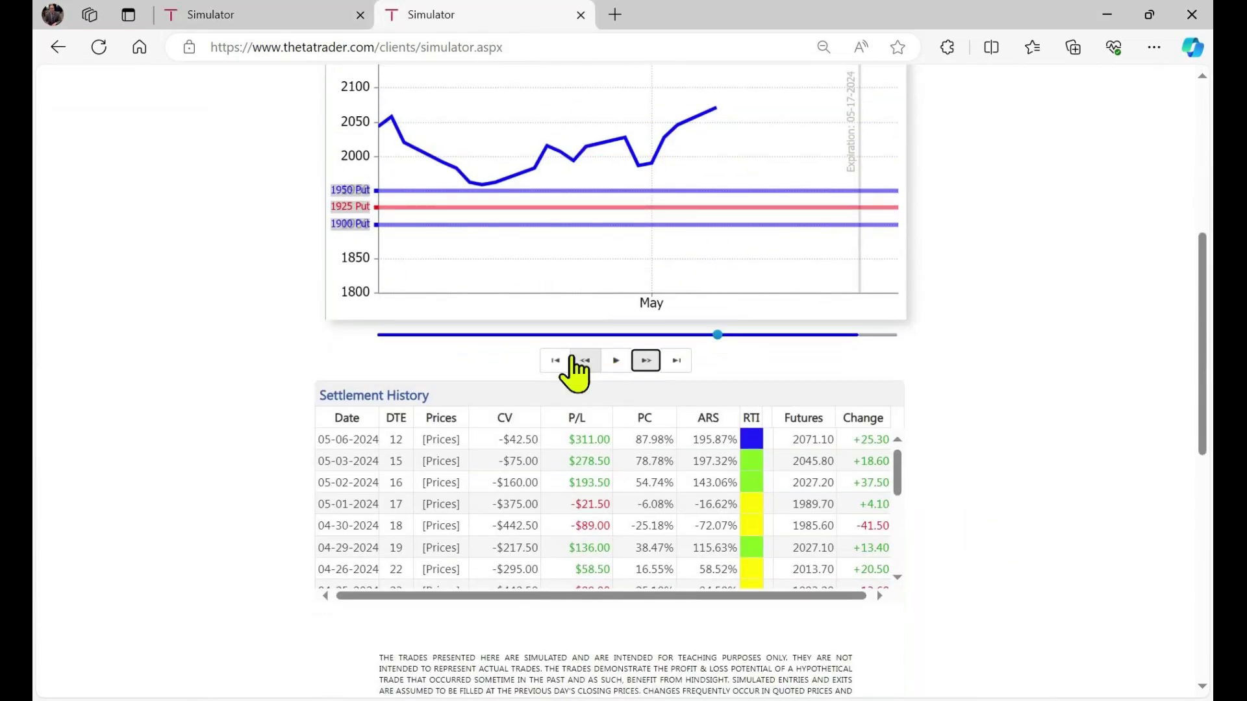
click(555, 372)
scroll(704, 473, up, 1)
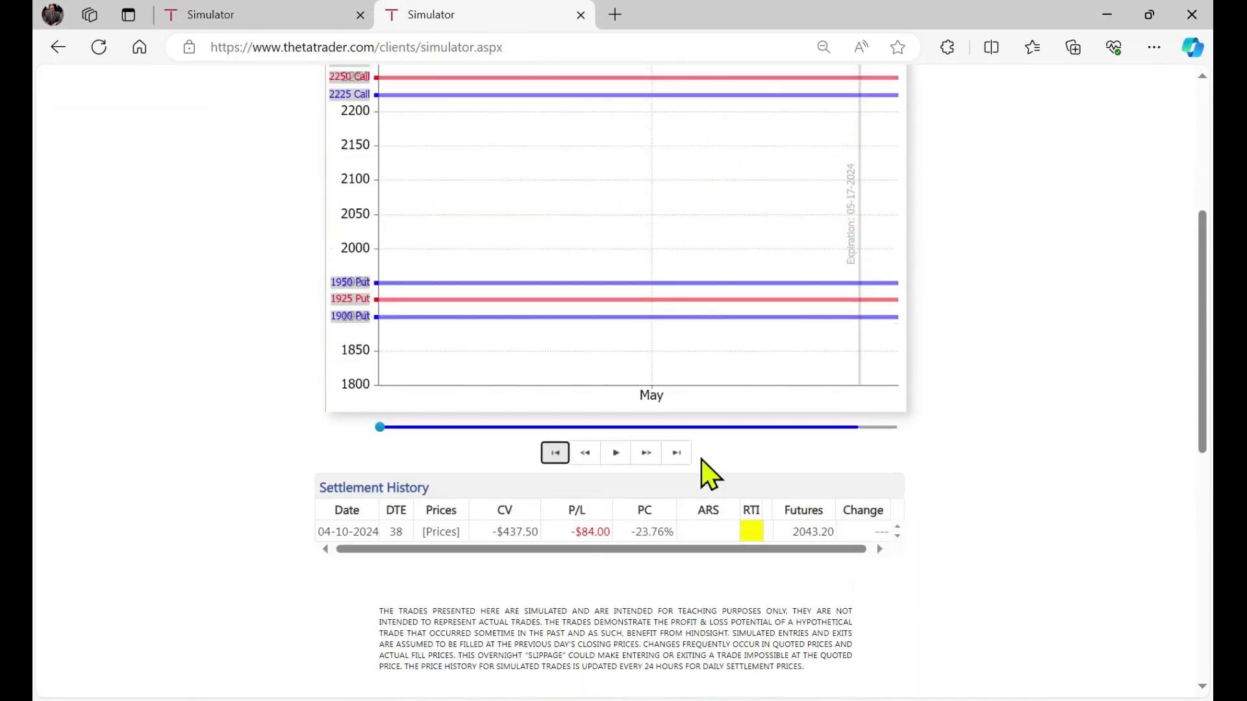
click(678, 454)
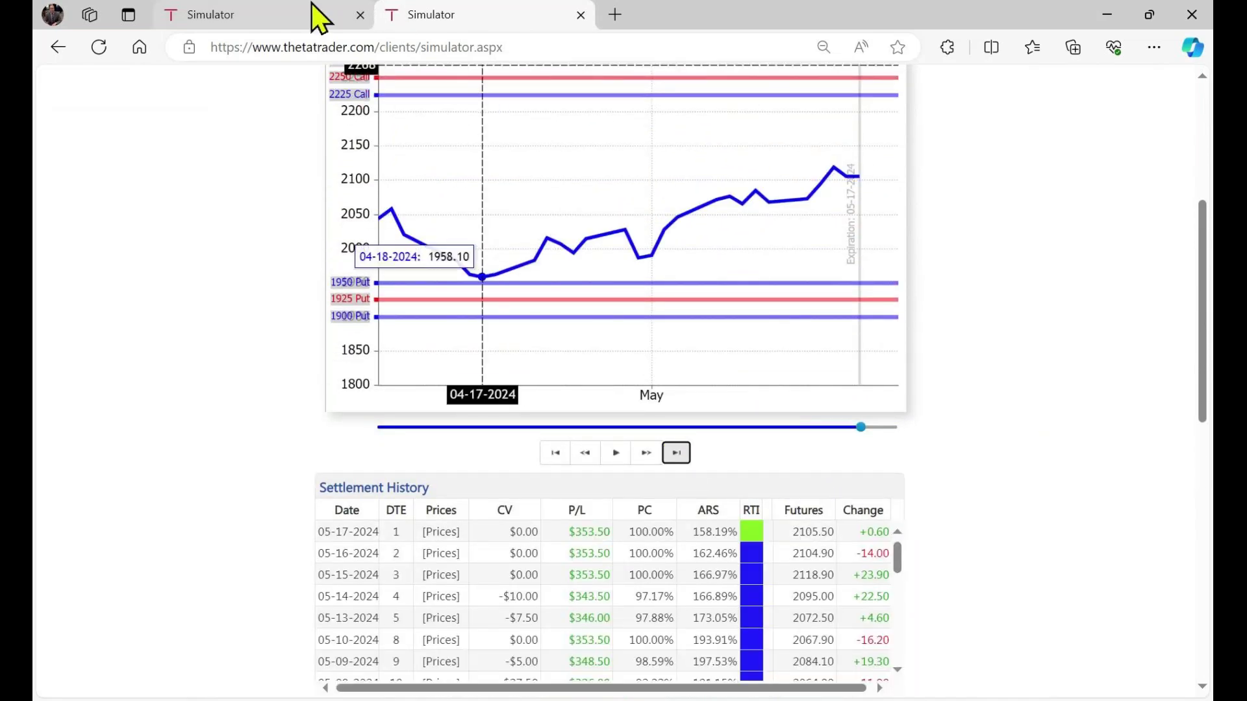
Reset the iron condor replay and jump it to expiration, then return to the Dragonfly tab
click(285, 16)
click(556, 465)
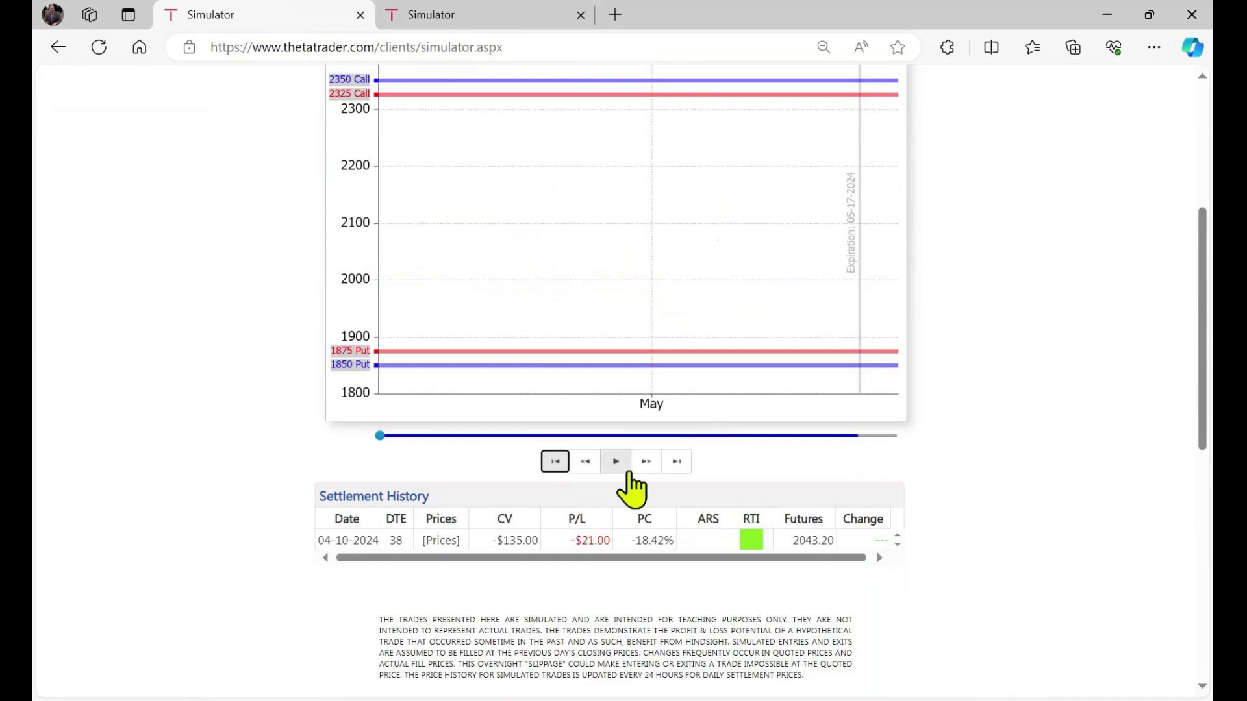
click(677, 464)
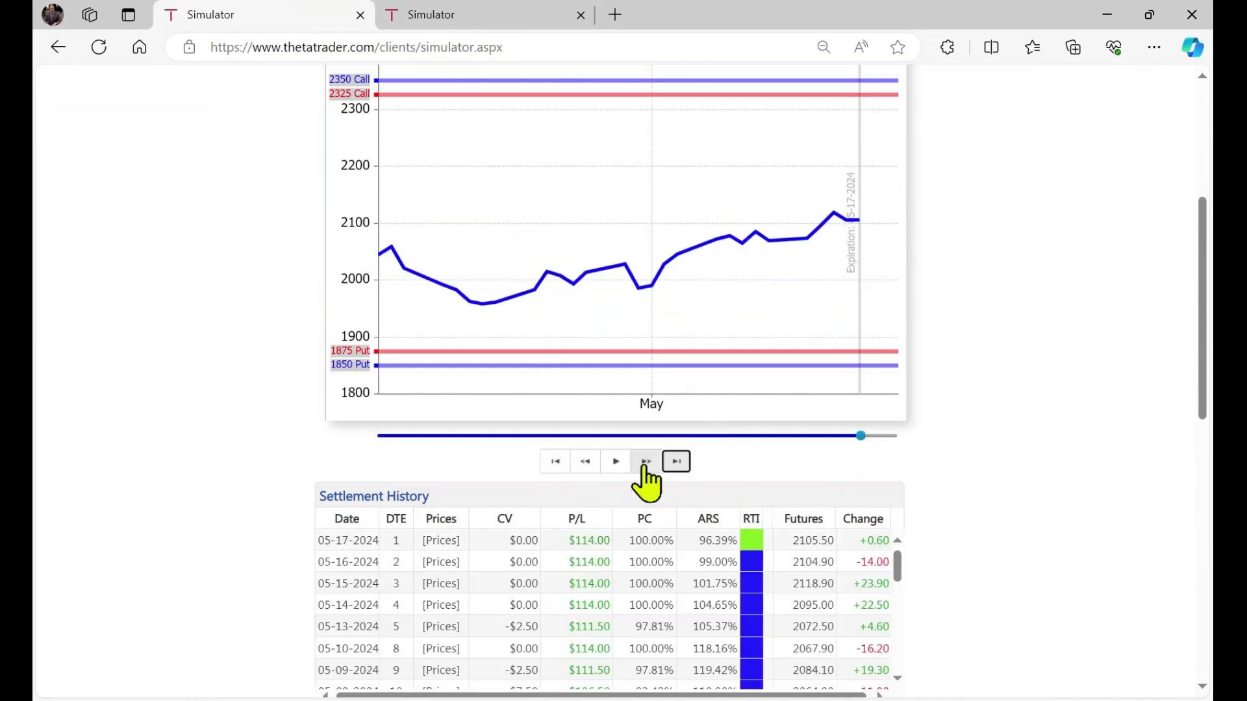
scroll(939, 513, down, 2)
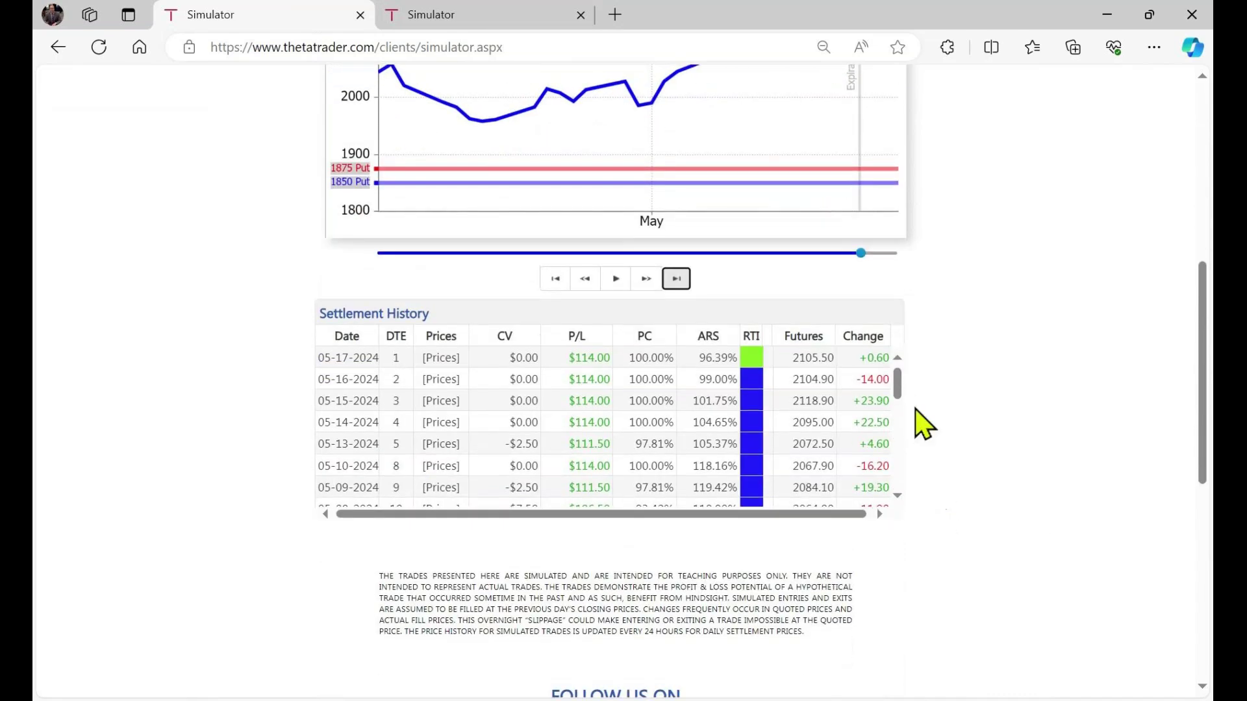
scroll(929, 423, up, 3)
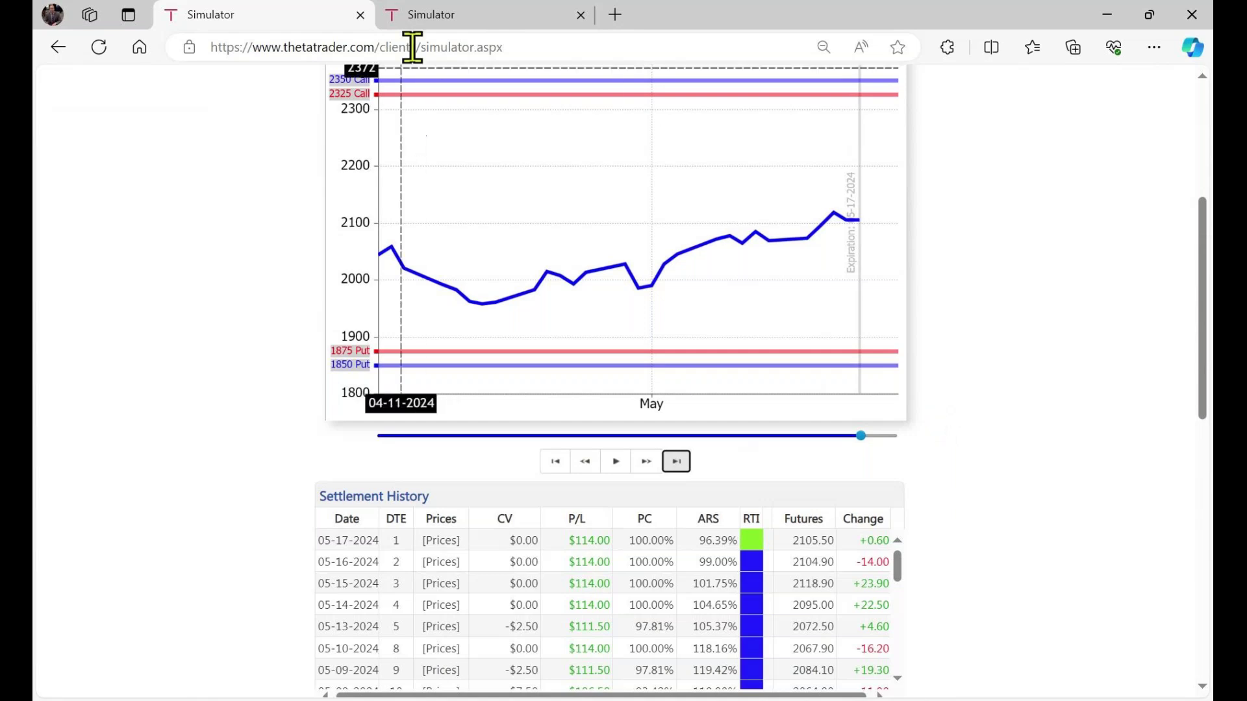
click(441, 20)
scroll(1016, 453, up, 3)
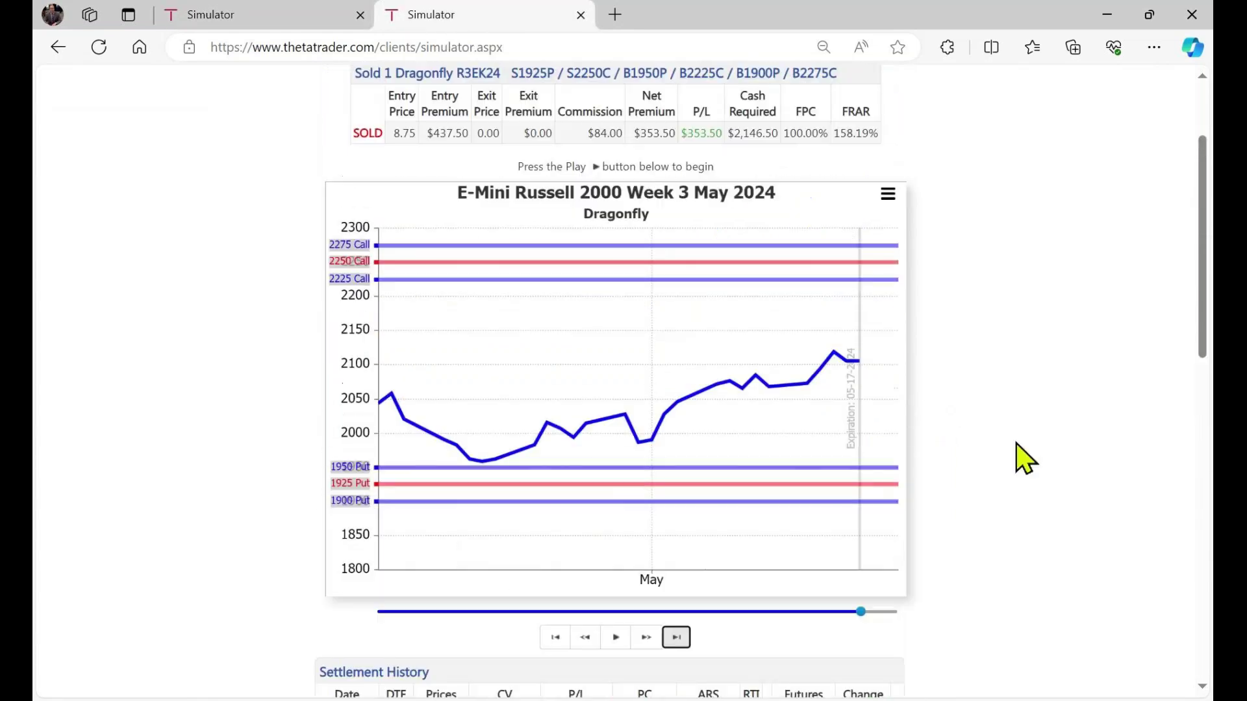
scroll(1017, 453, down, 1)
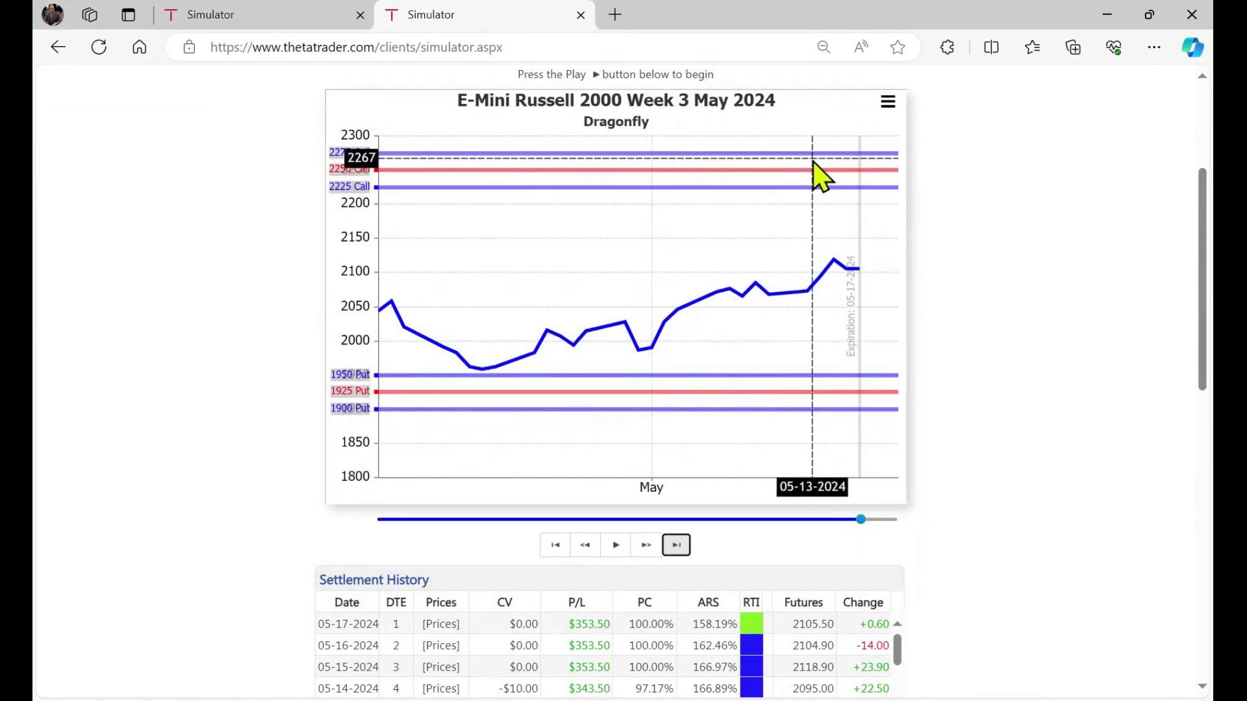
click(303, 18)
scroll(1019, 490, up, 1)
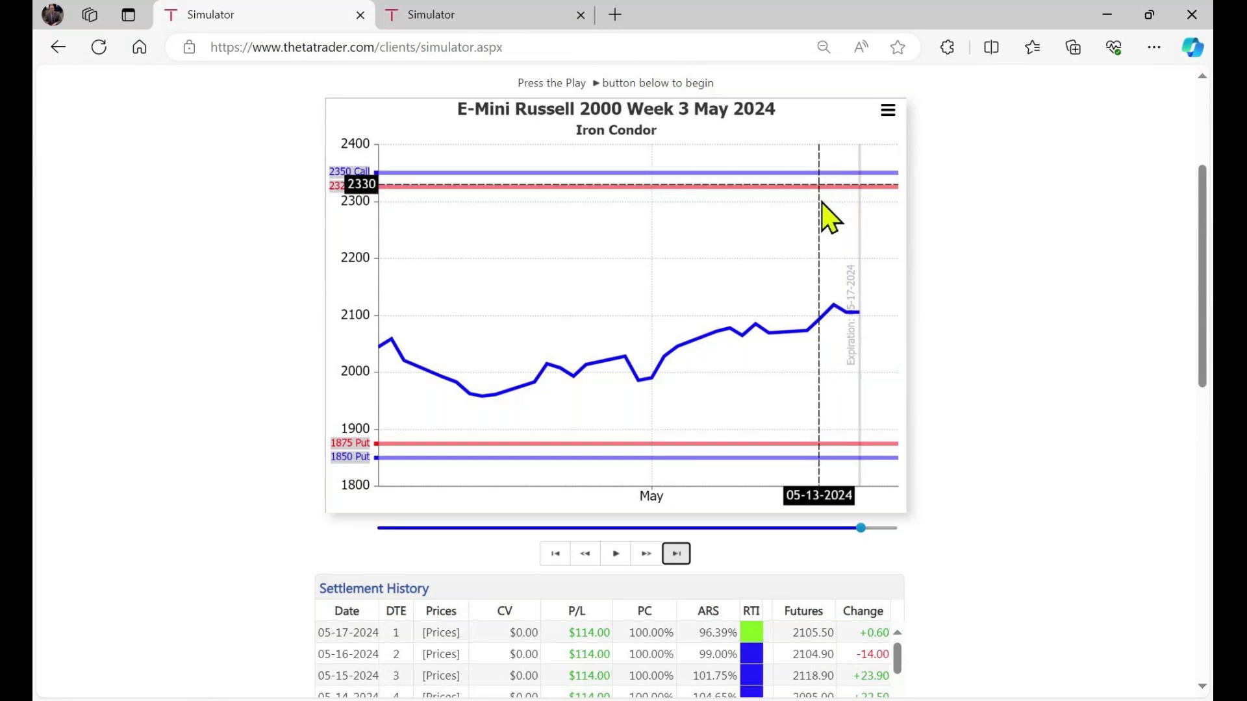
click(464, 16)
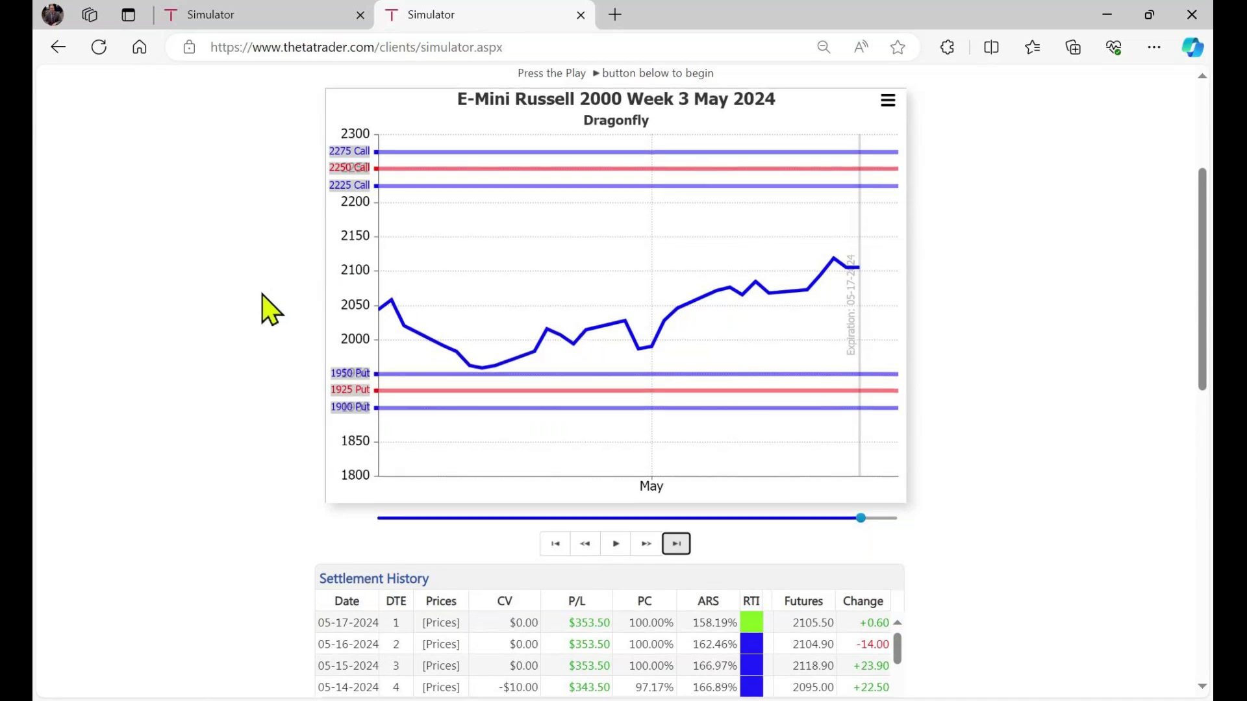
scroll(318, 362, down, 3)
Show the iron condor's Settlement History ending at 05-17-2024 expiration with $114.00 P/L
drag(895, 479, 922, 499)
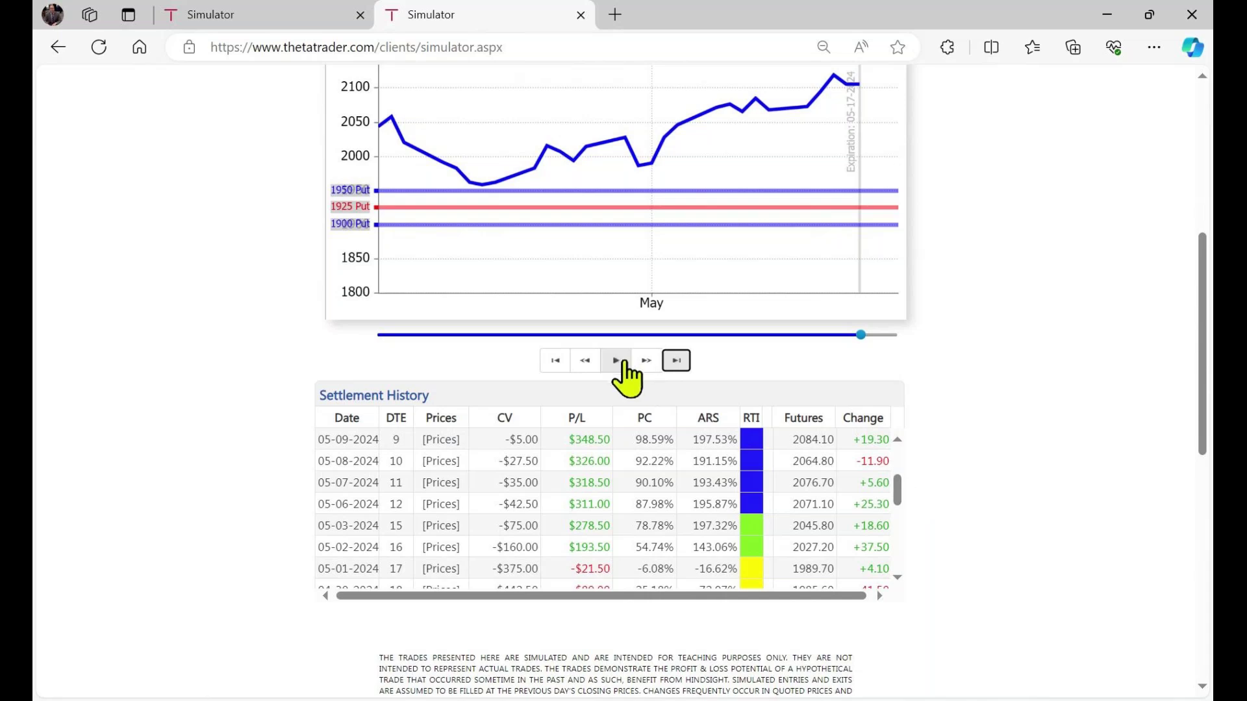
click(254, 20)
scroll(1084, 617, down, 3)
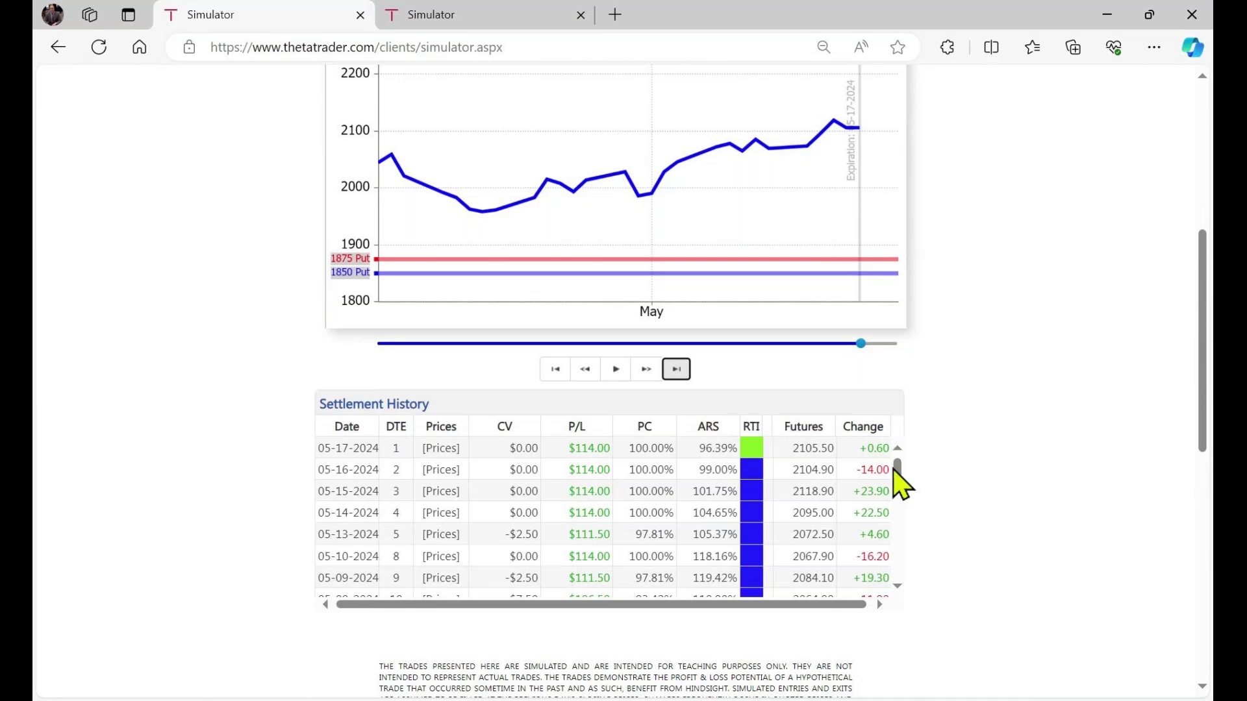